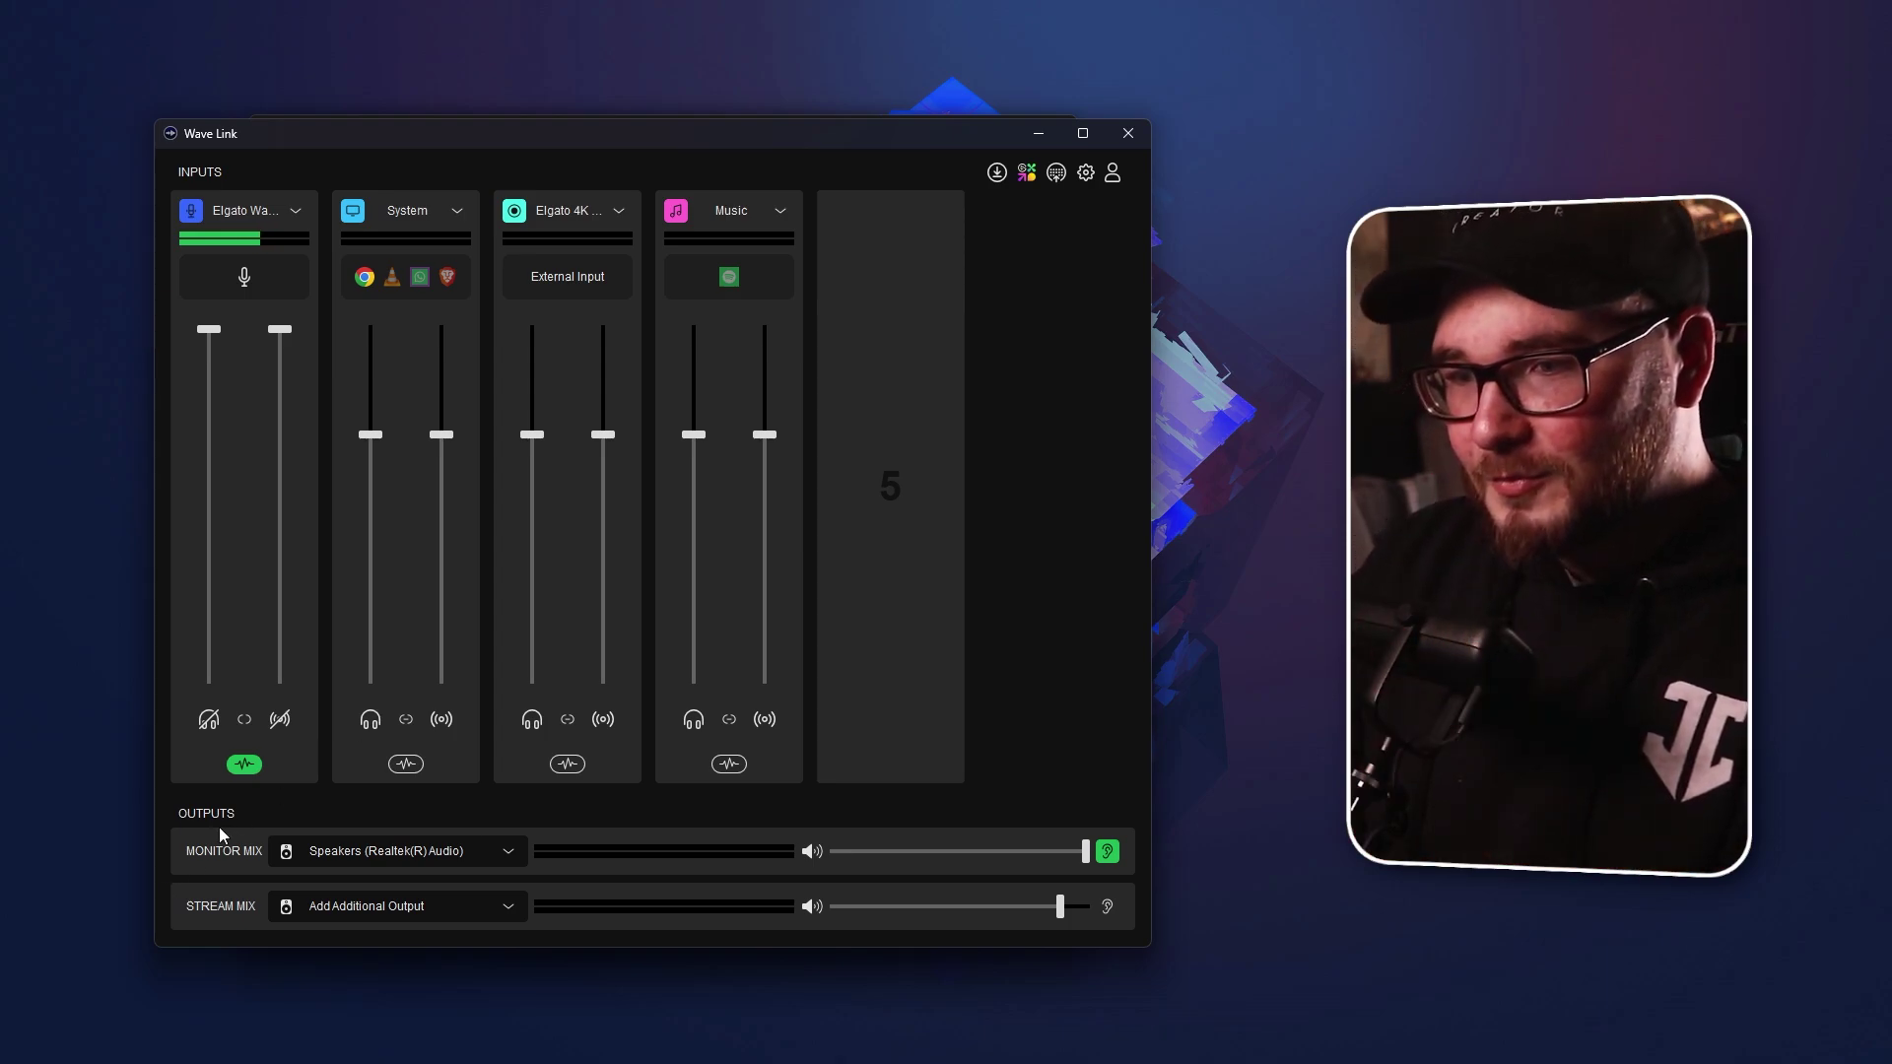
# In the mic's effects panel, mute SweetVox, LoudMax and RoughRider3, and switch Voice Focus on.
pyautogui.click(245, 765)
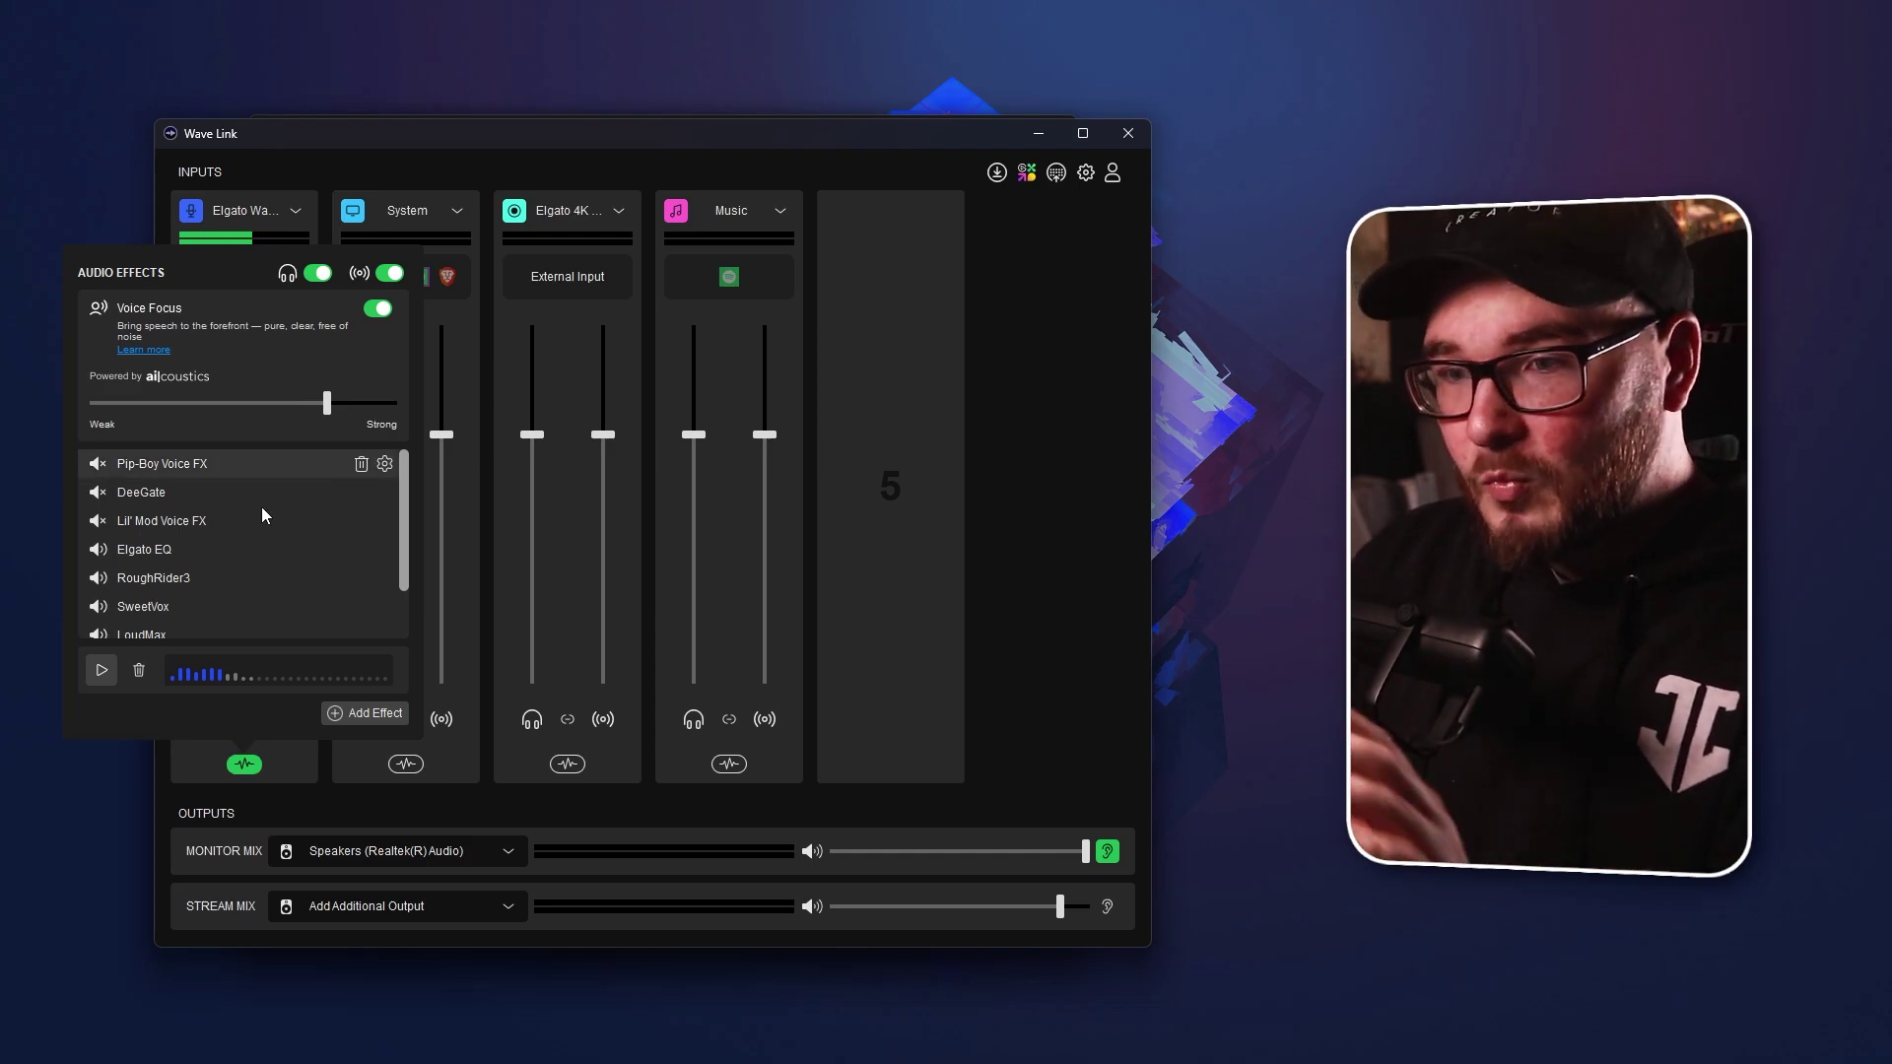
pyautogui.scroll(-2, 199, 557)
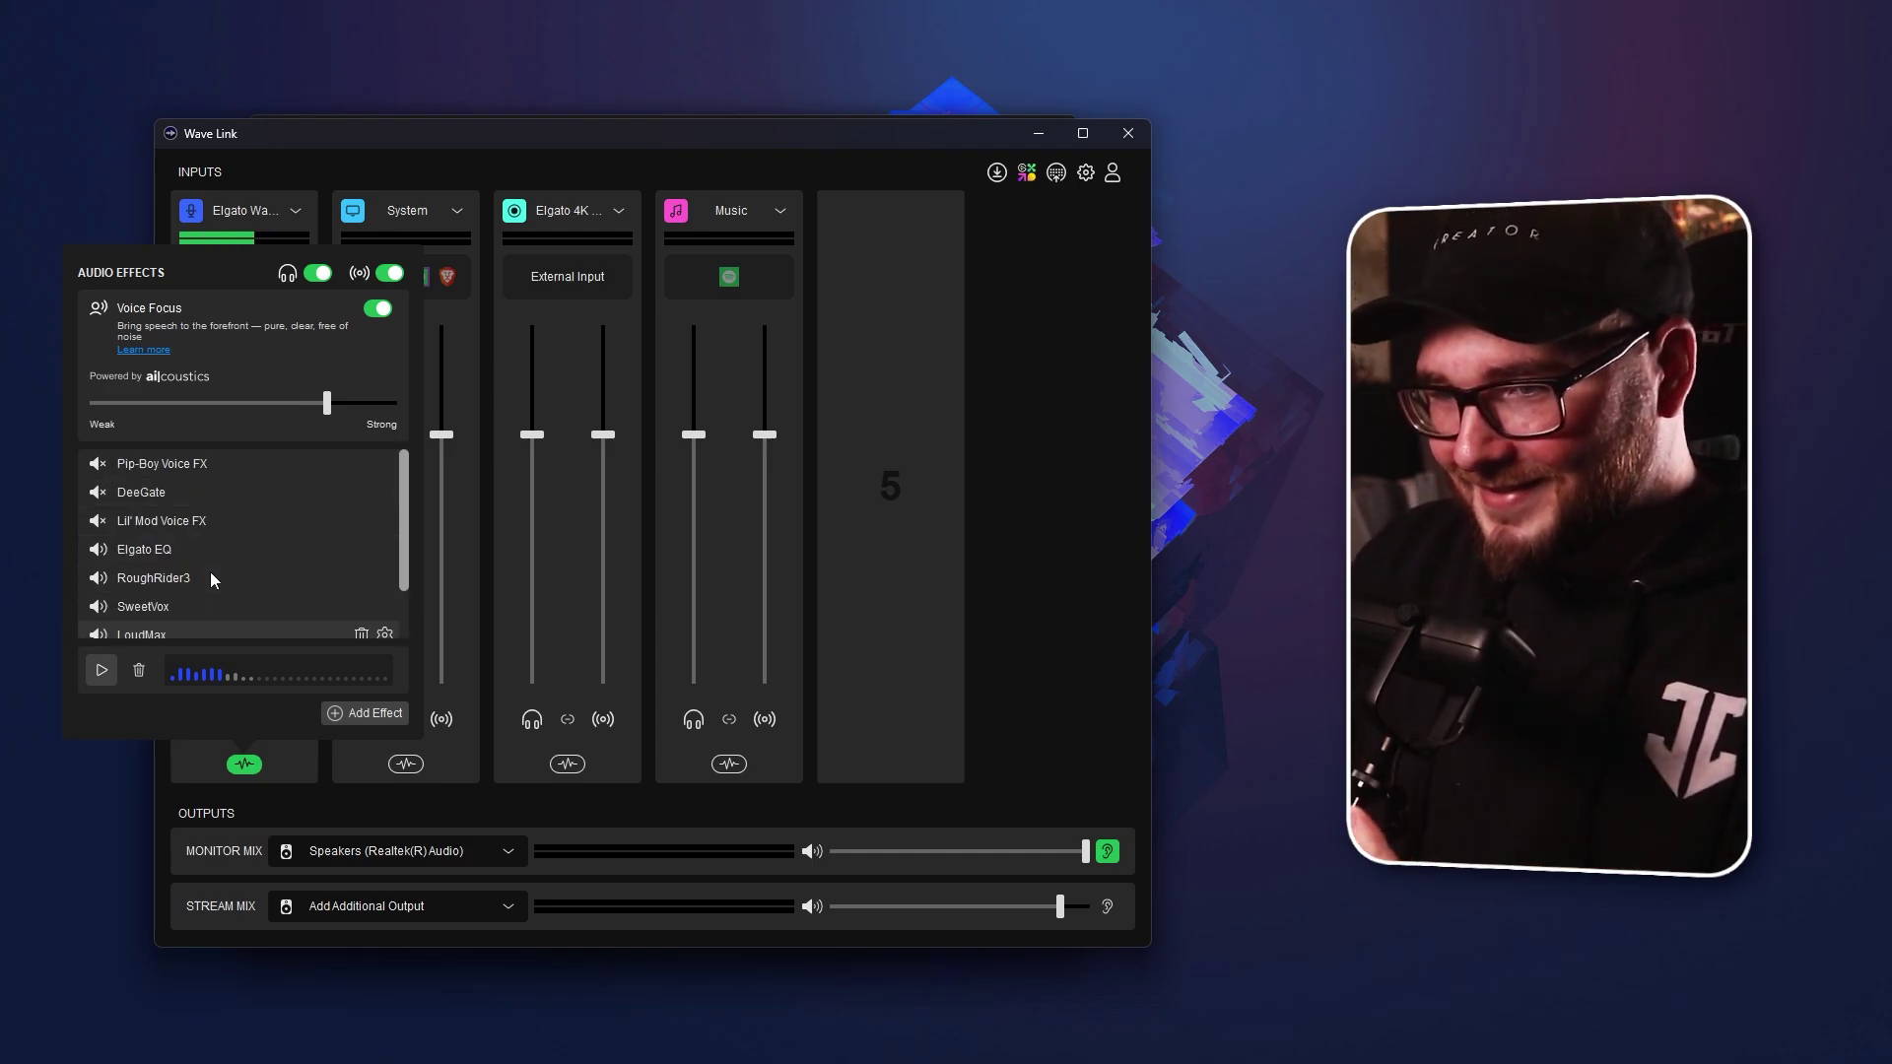
pyautogui.click(98, 577)
pyautogui.click(99, 549)
pyautogui.click(112, 495)
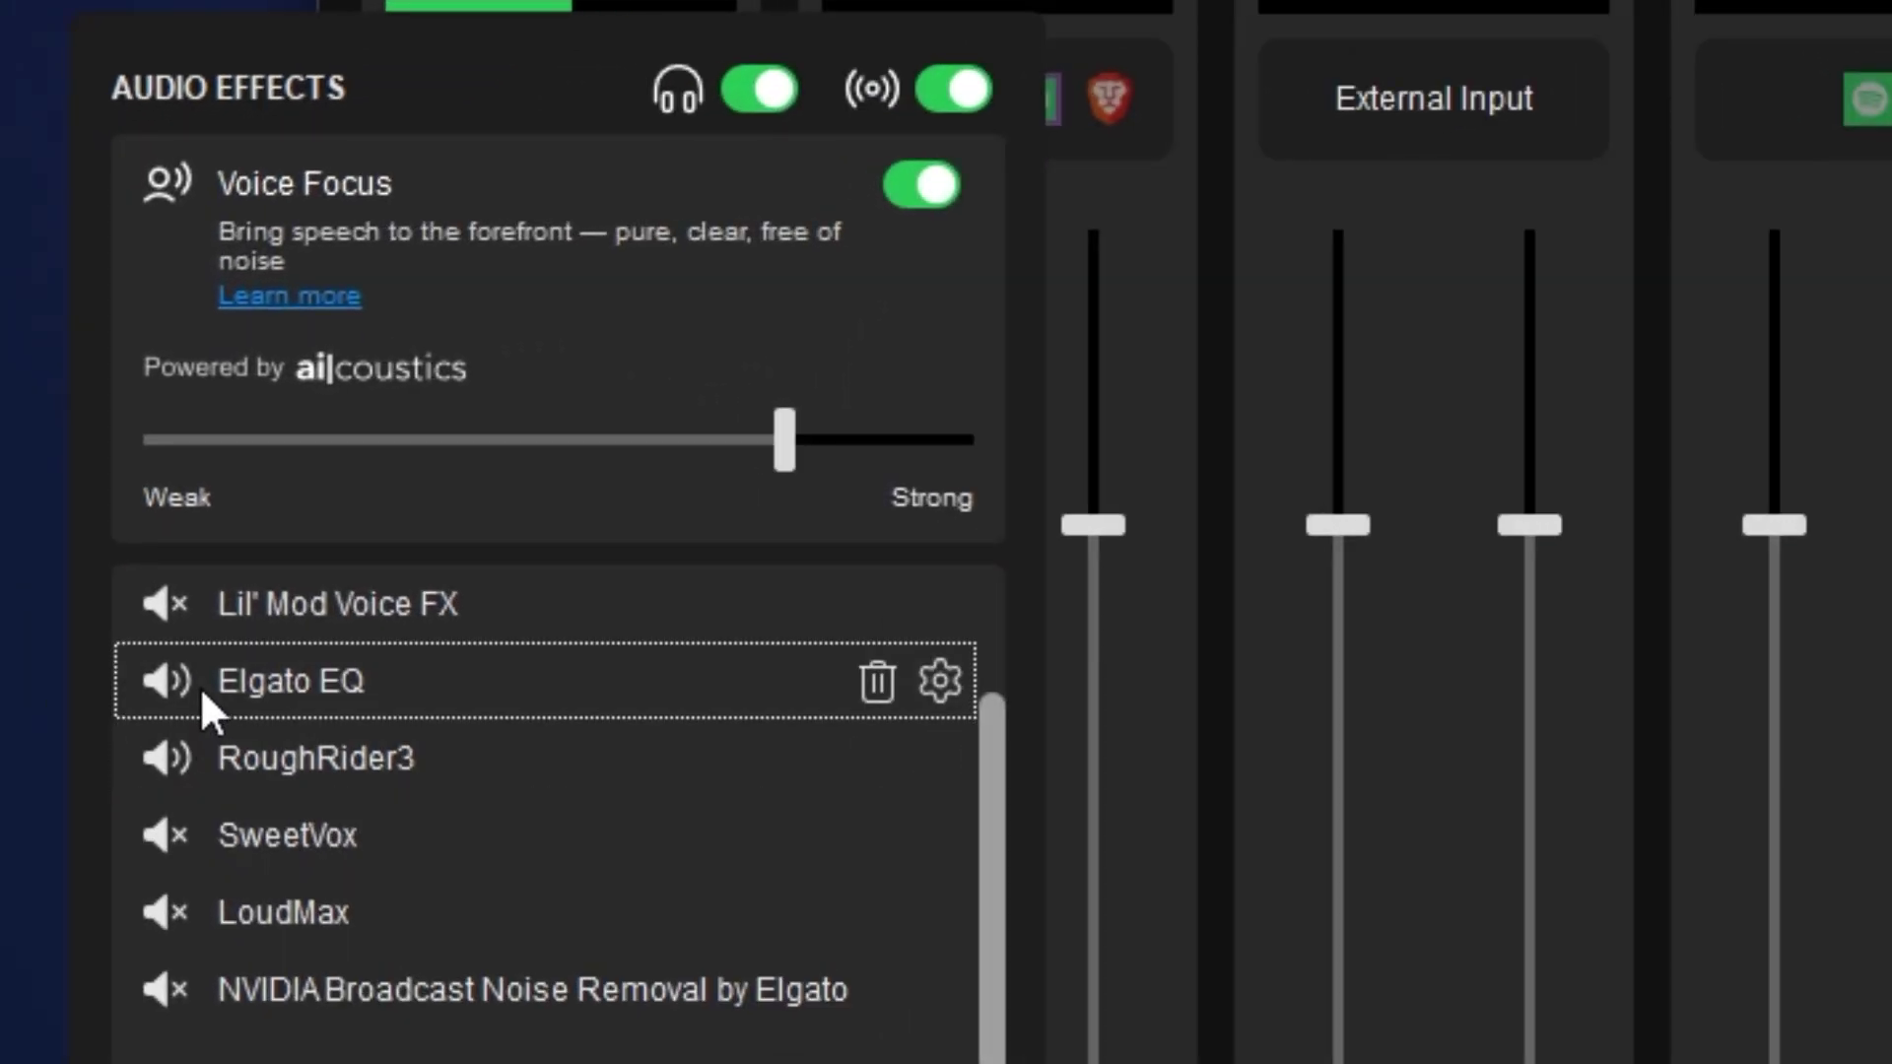
pyautogui.click(157, 757)
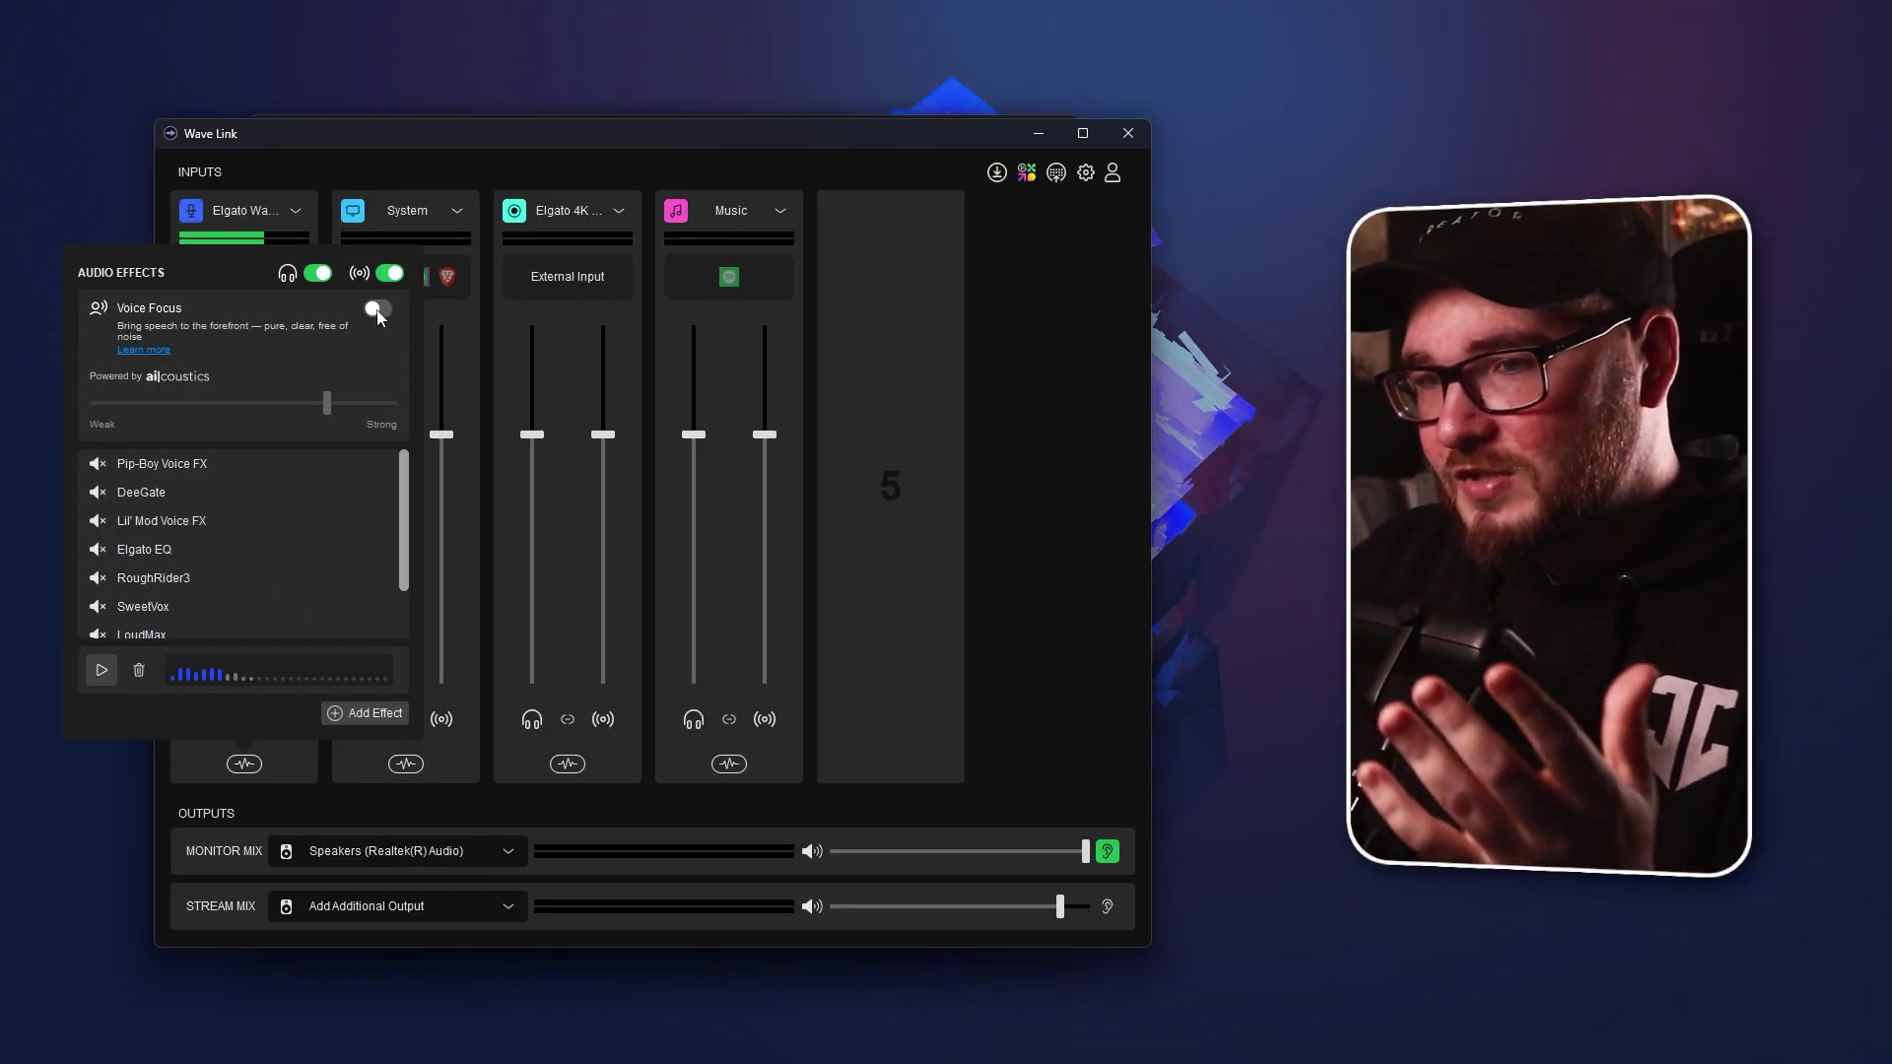
pyautogui.click(378, 310)
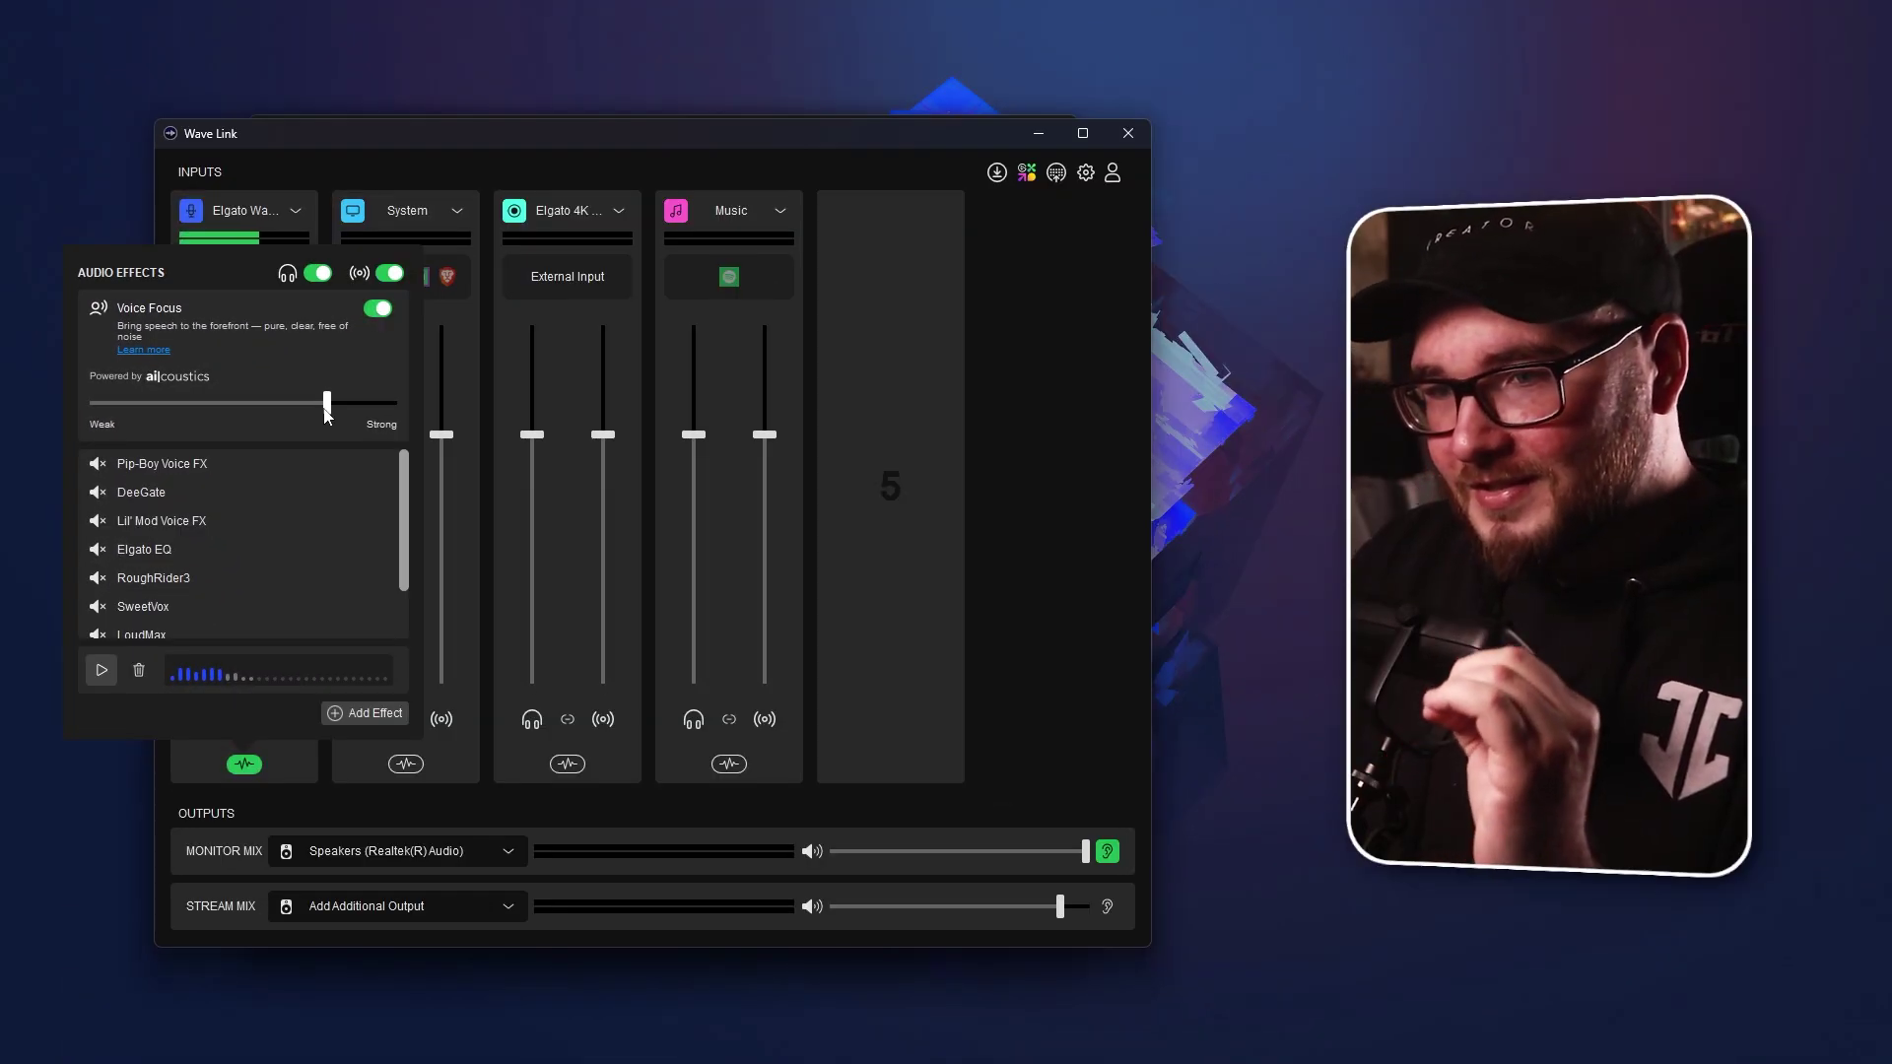
# Unmute the Elgato EQ, RoughRider3 and SweetVox effects.
pyautogui.scroll(-2, 207, 574)
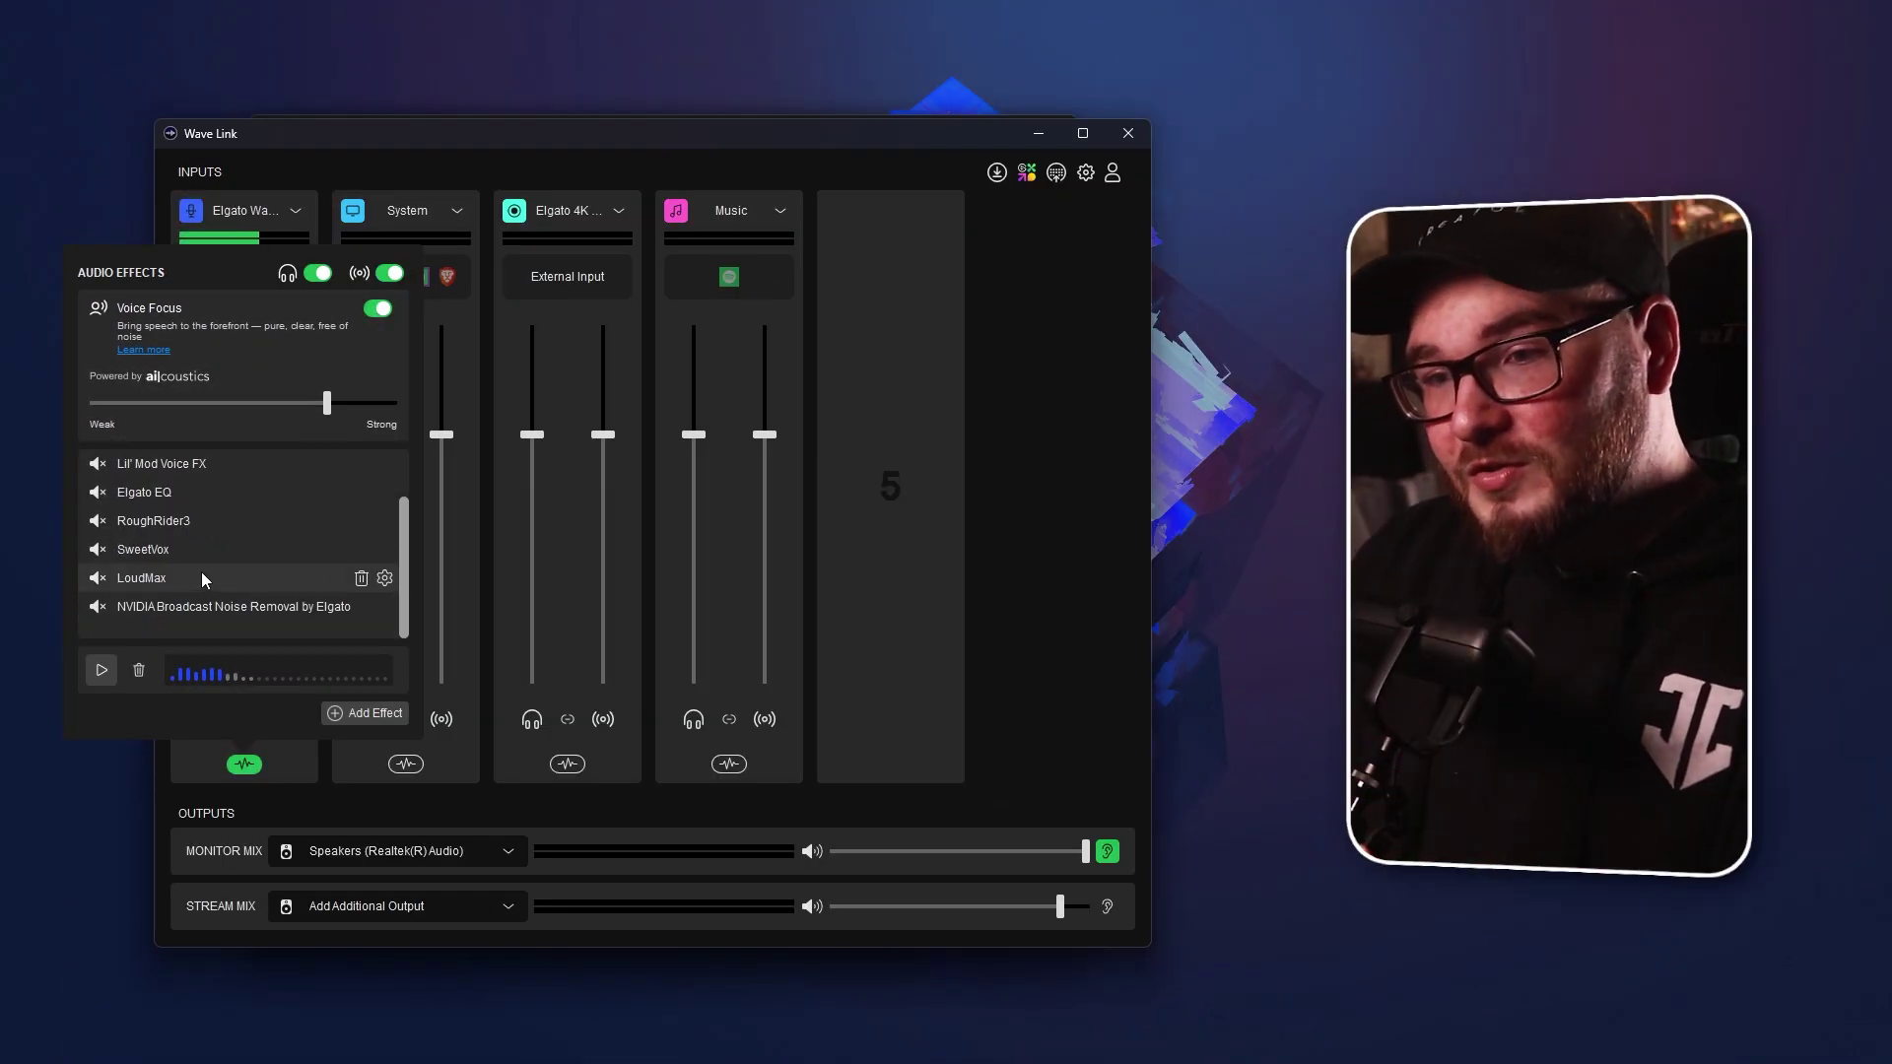
pyautogui.click(96, 492)
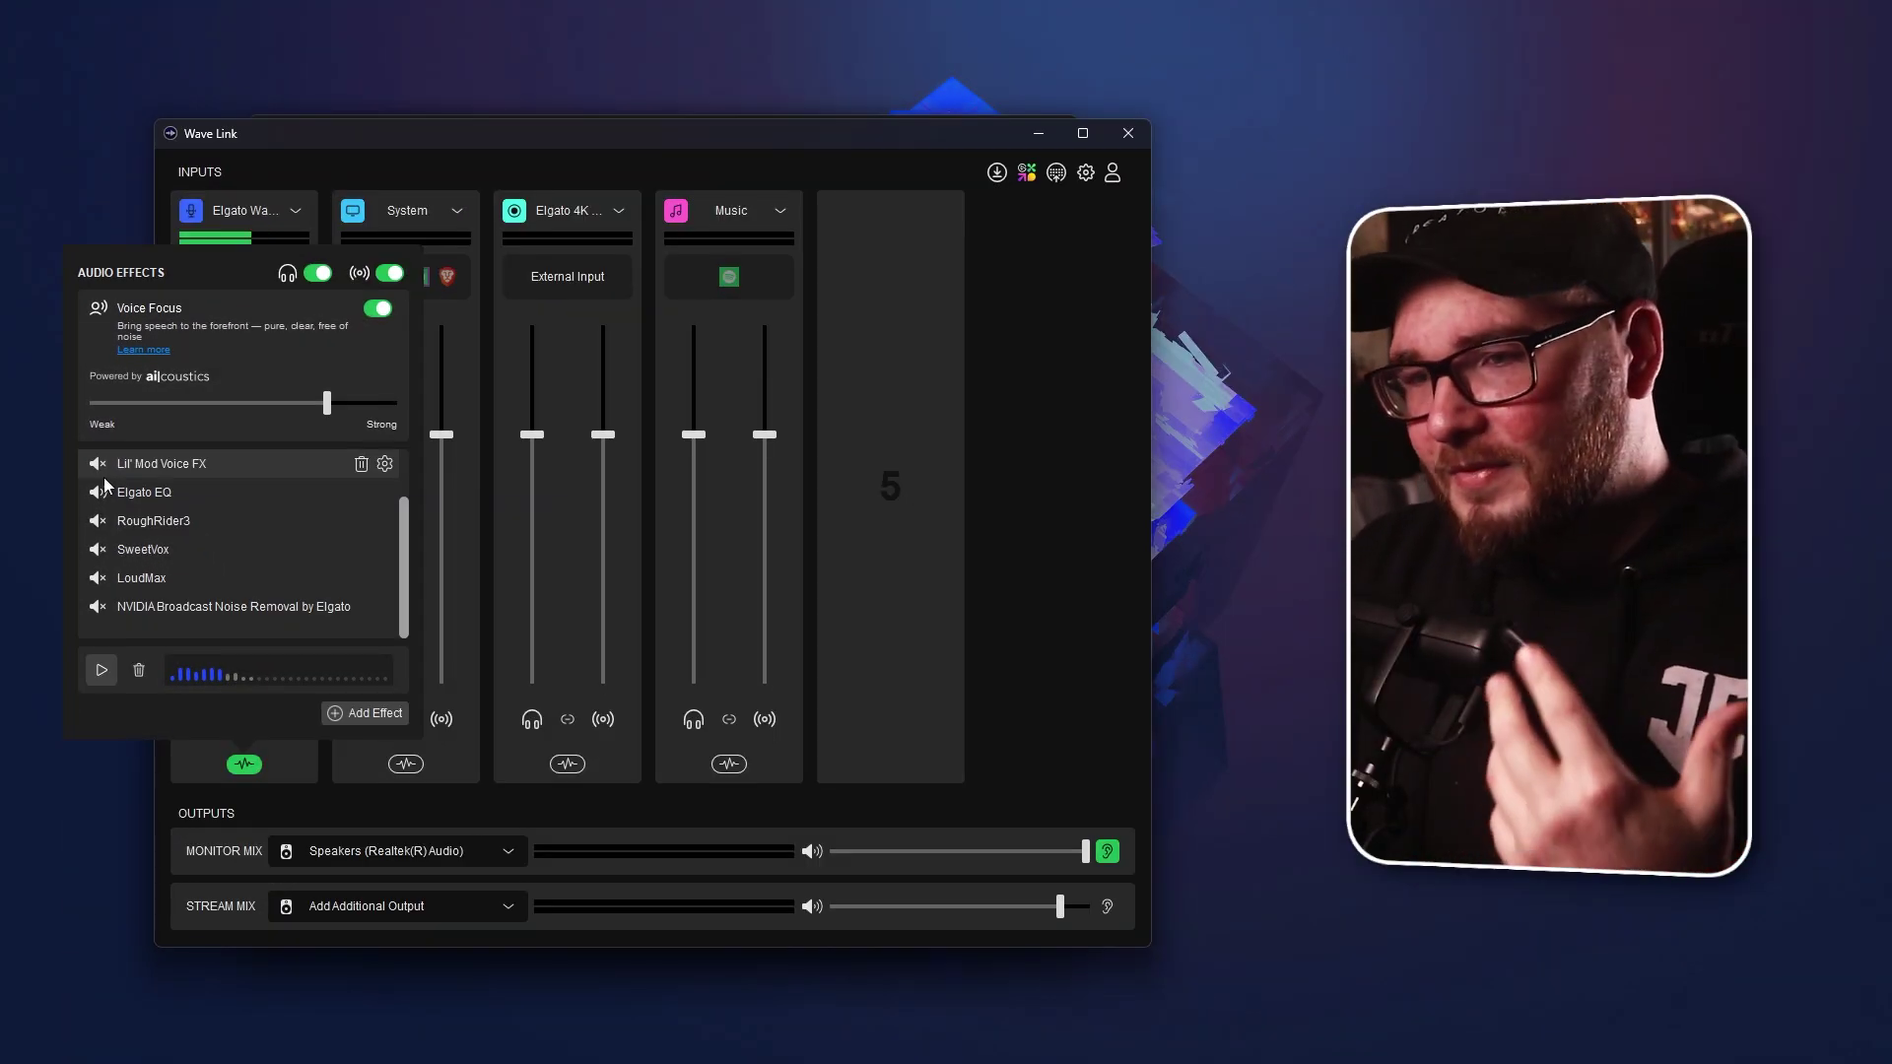
pyautogui.click(97, 520)
pyautogui.click(97, 549)
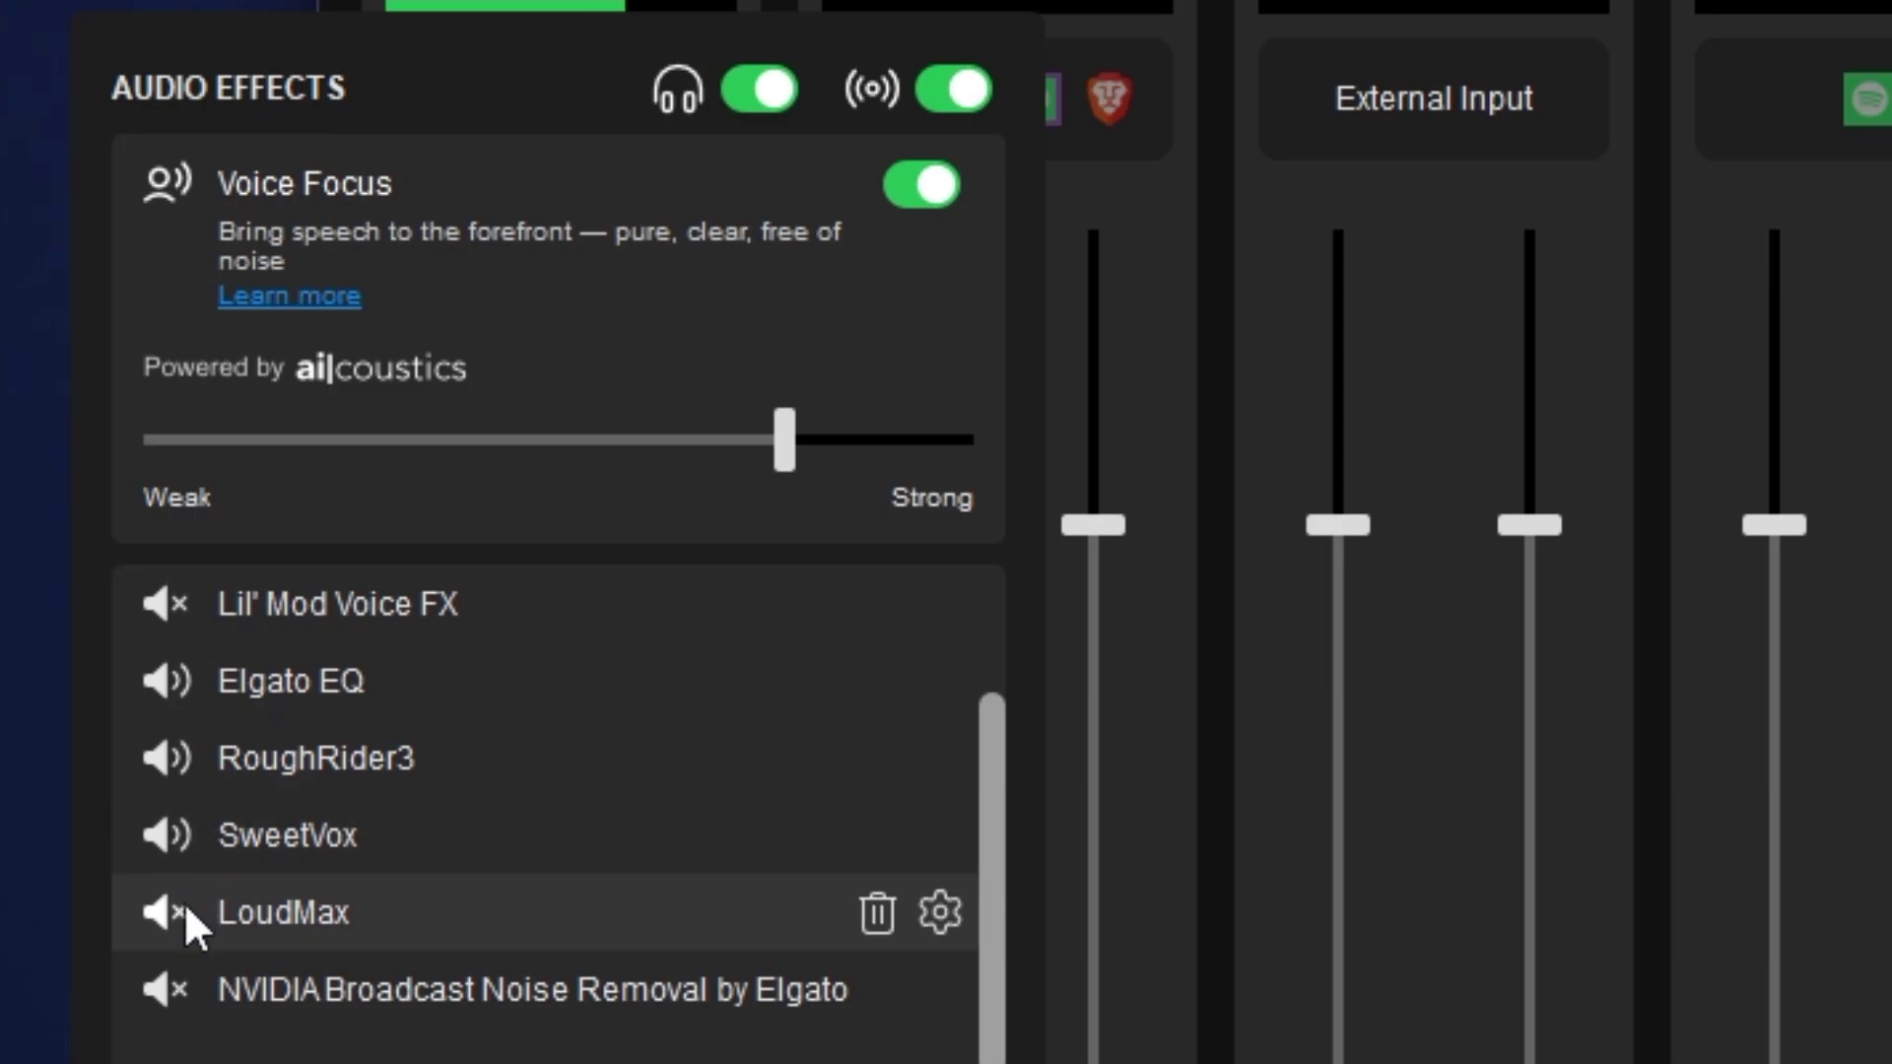
pyautogui.scroll(2, 528, 847)
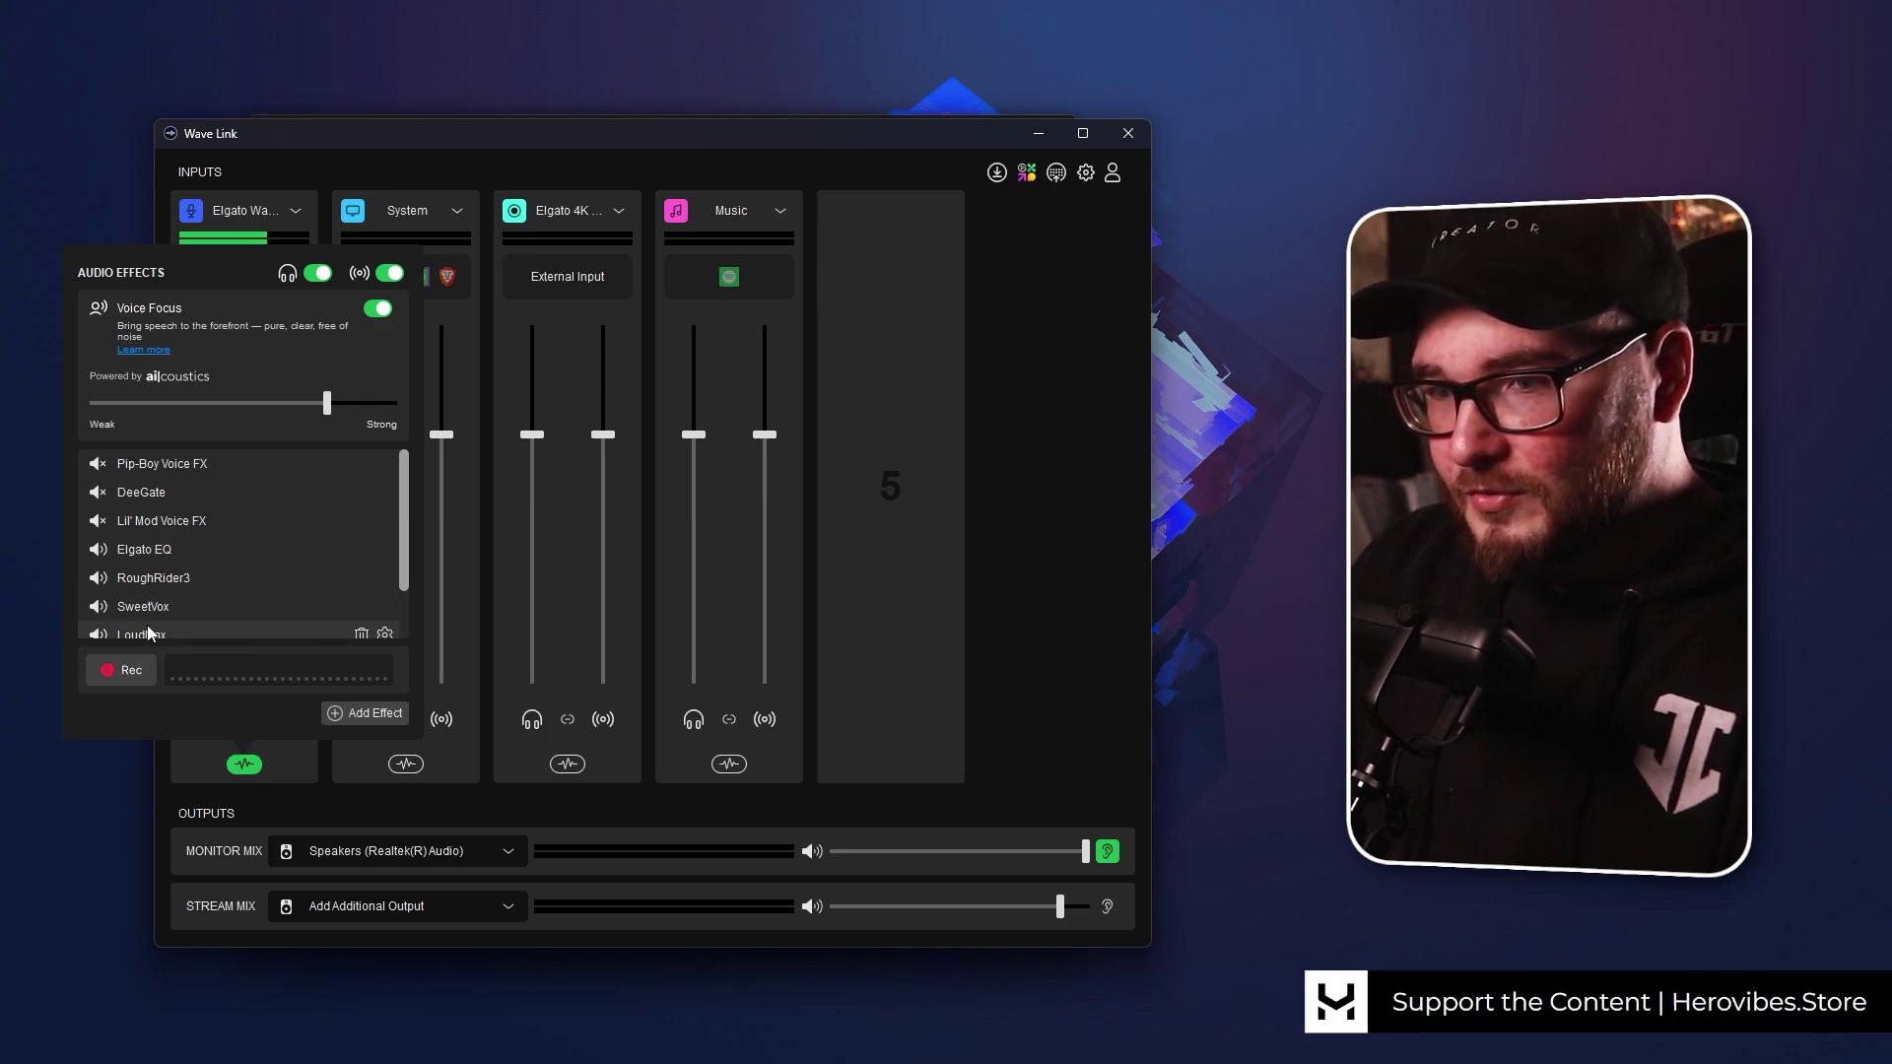
# Record a short test voice clip, mute Elgato EQ, and play back the recording to preview it.
pyautogui.click(110, 672)
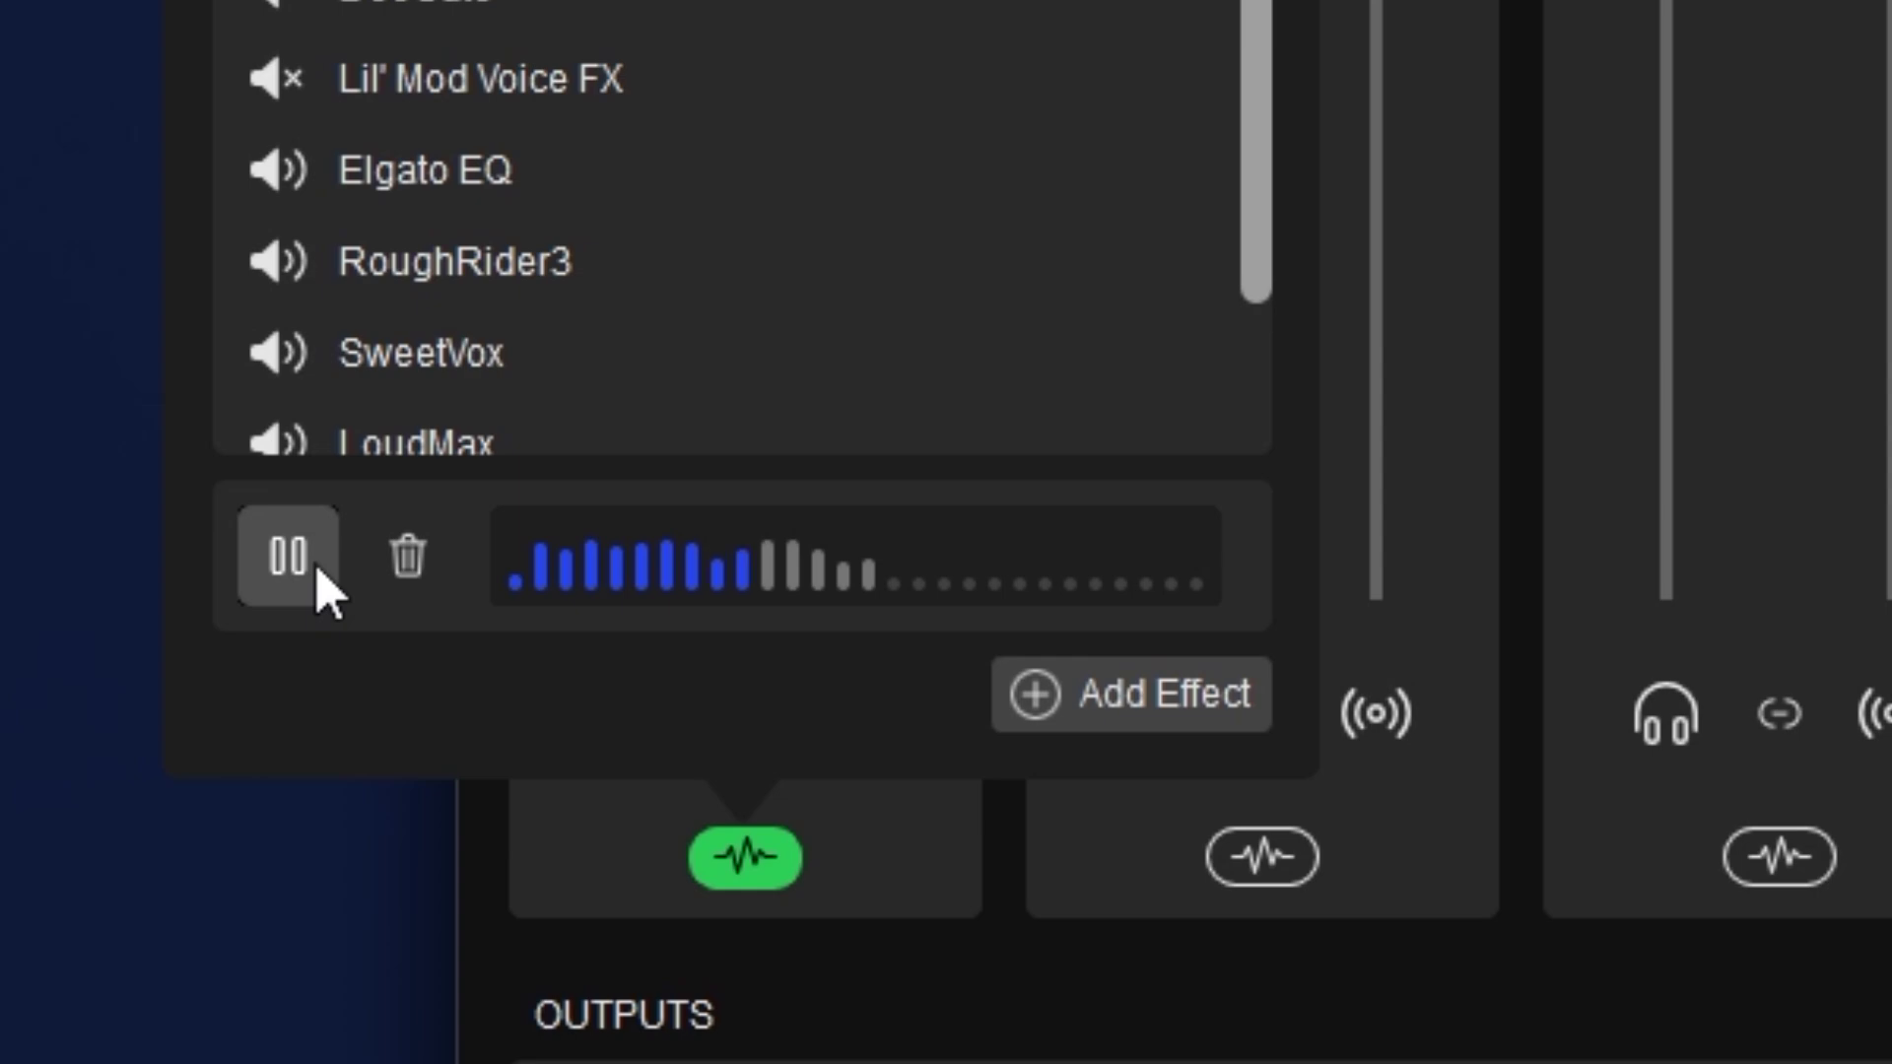
pyautogui.click(315, 570)
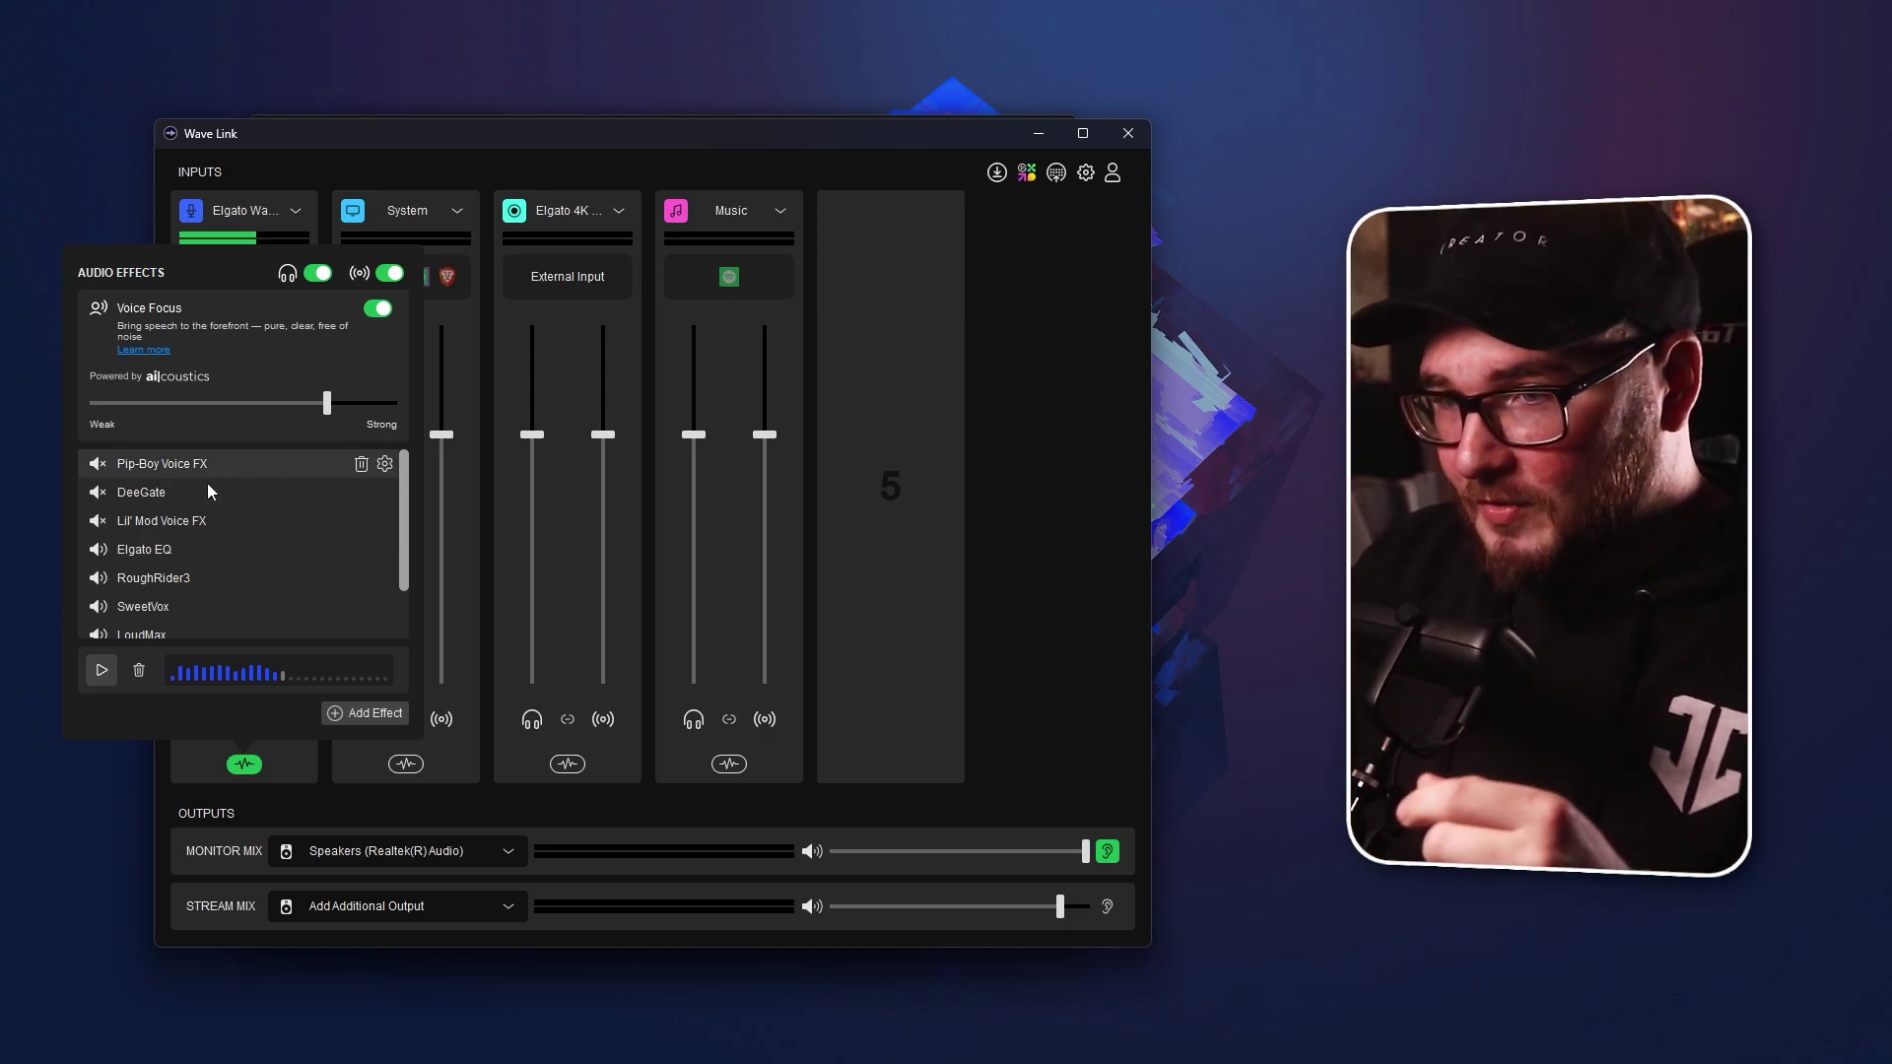
pyautogui.click(98, 550)
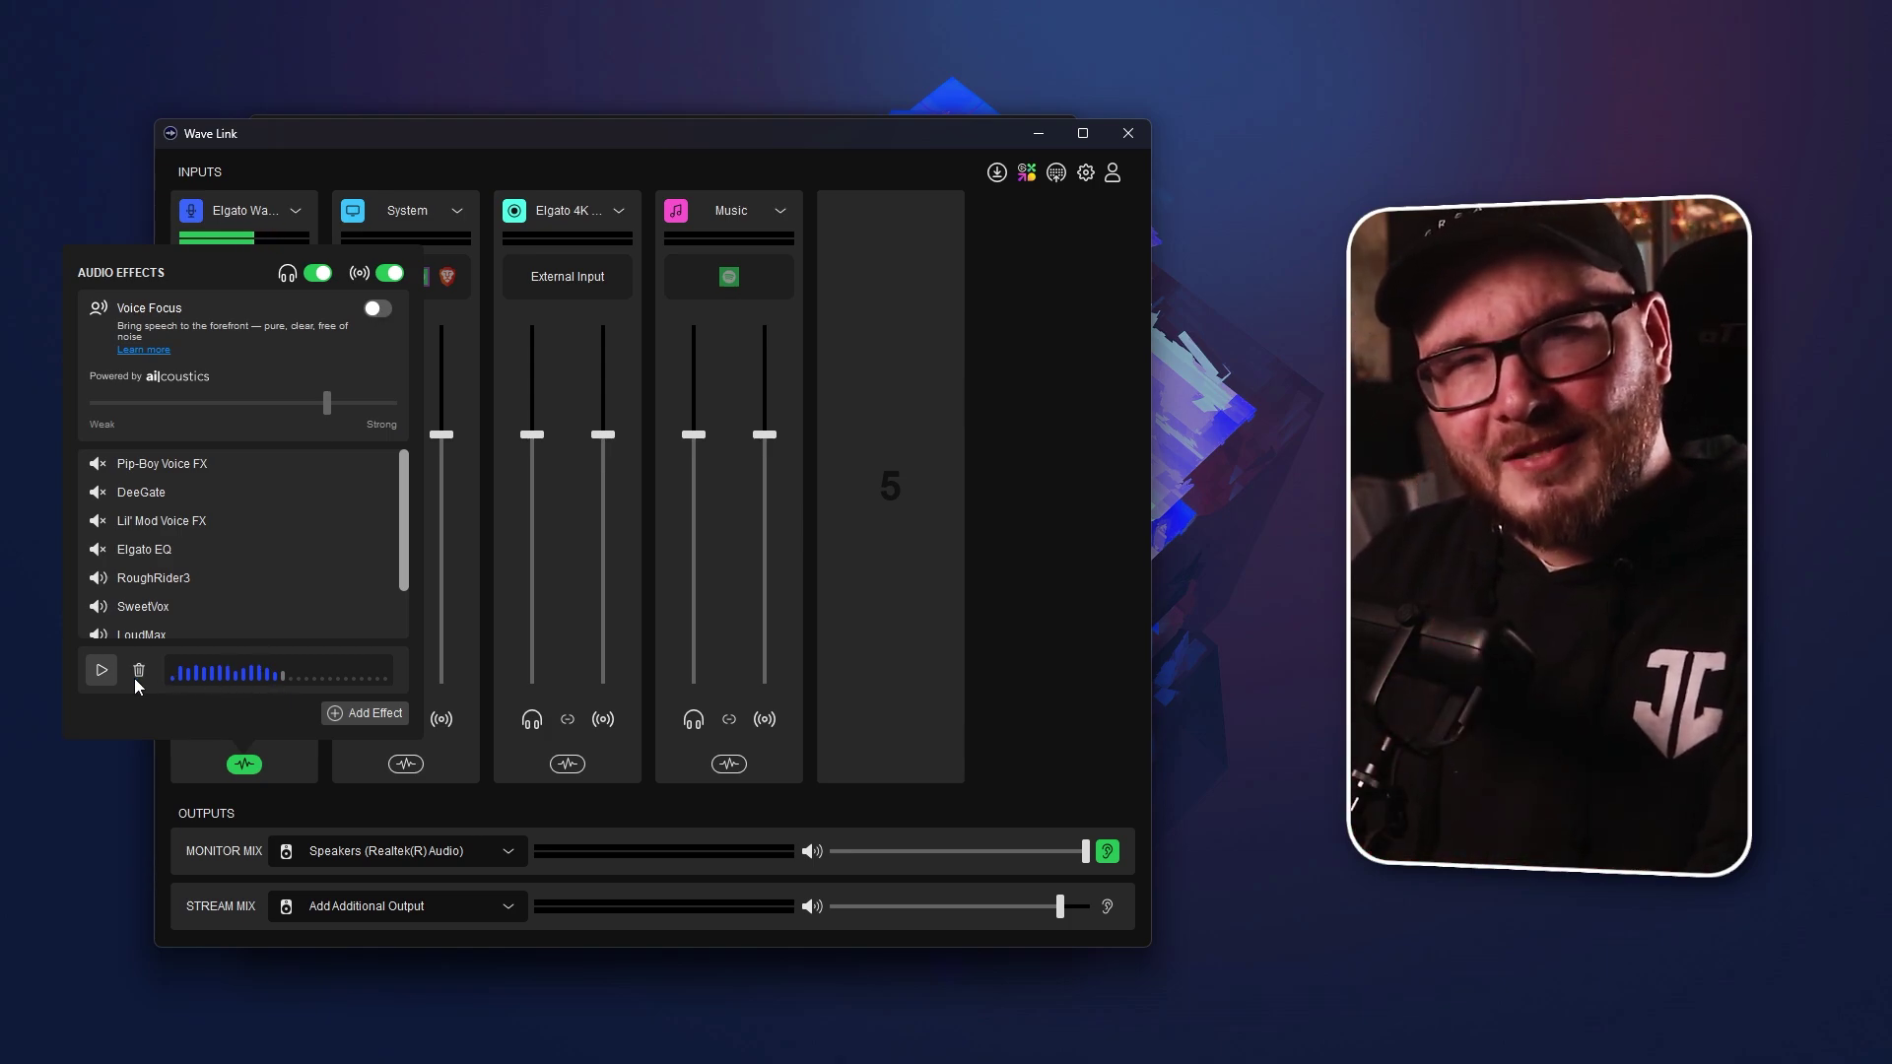
pyautogui.click(103, 673)
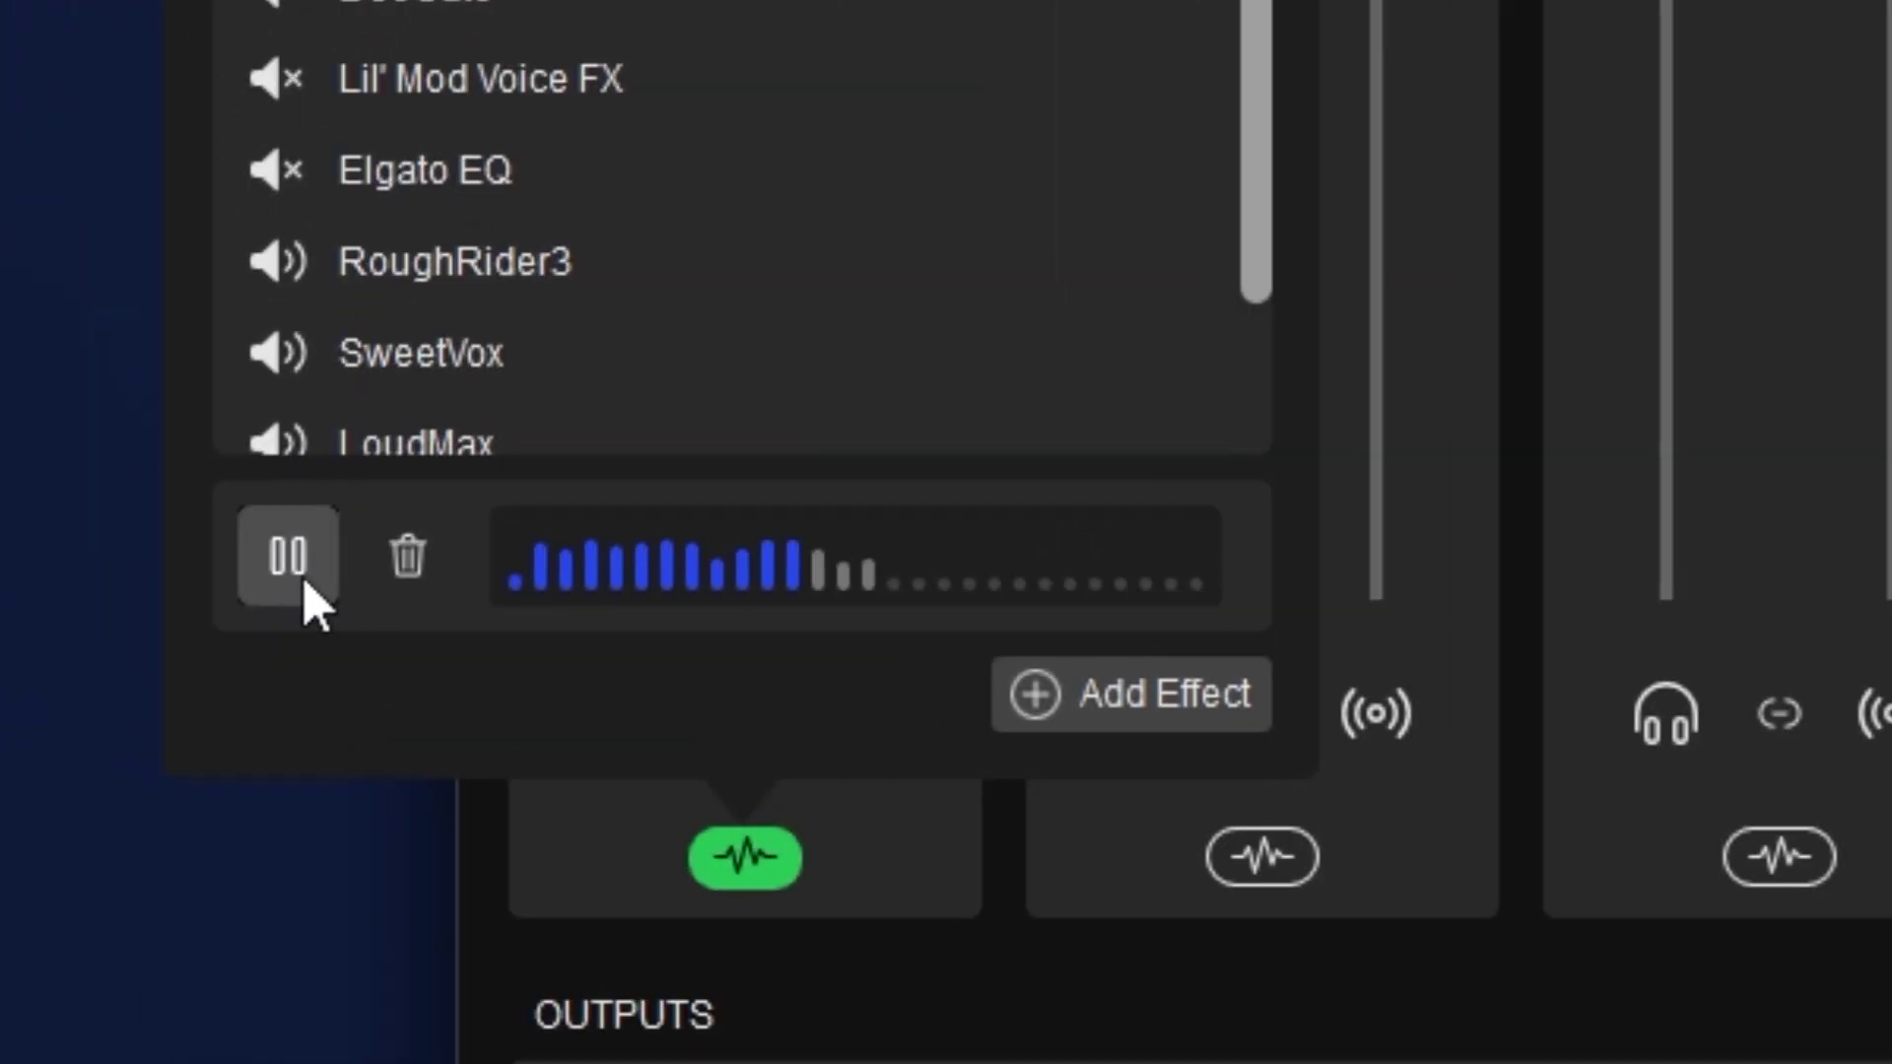
pyautogui.click(304, 584)
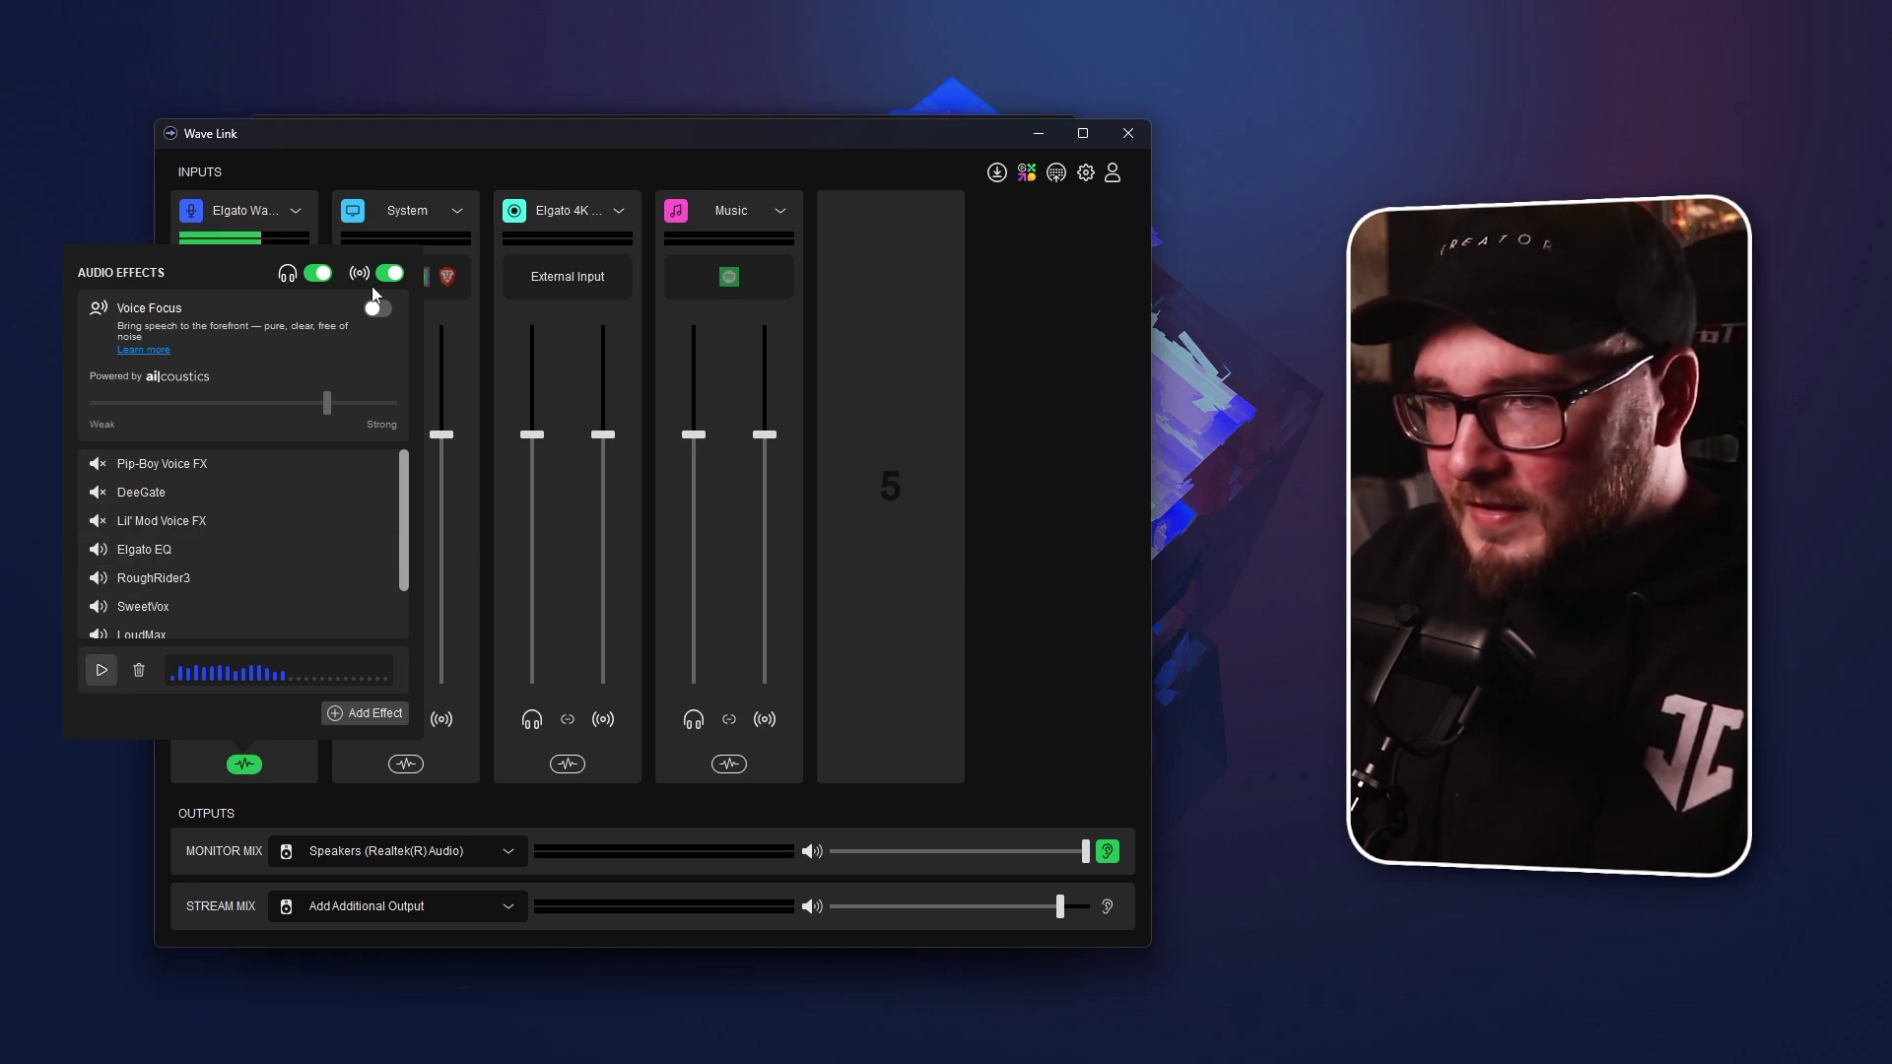
# Turn Voice Focus back on and reopen the mic's effects panel to confirm it.
pyautogui.click(384, 310)
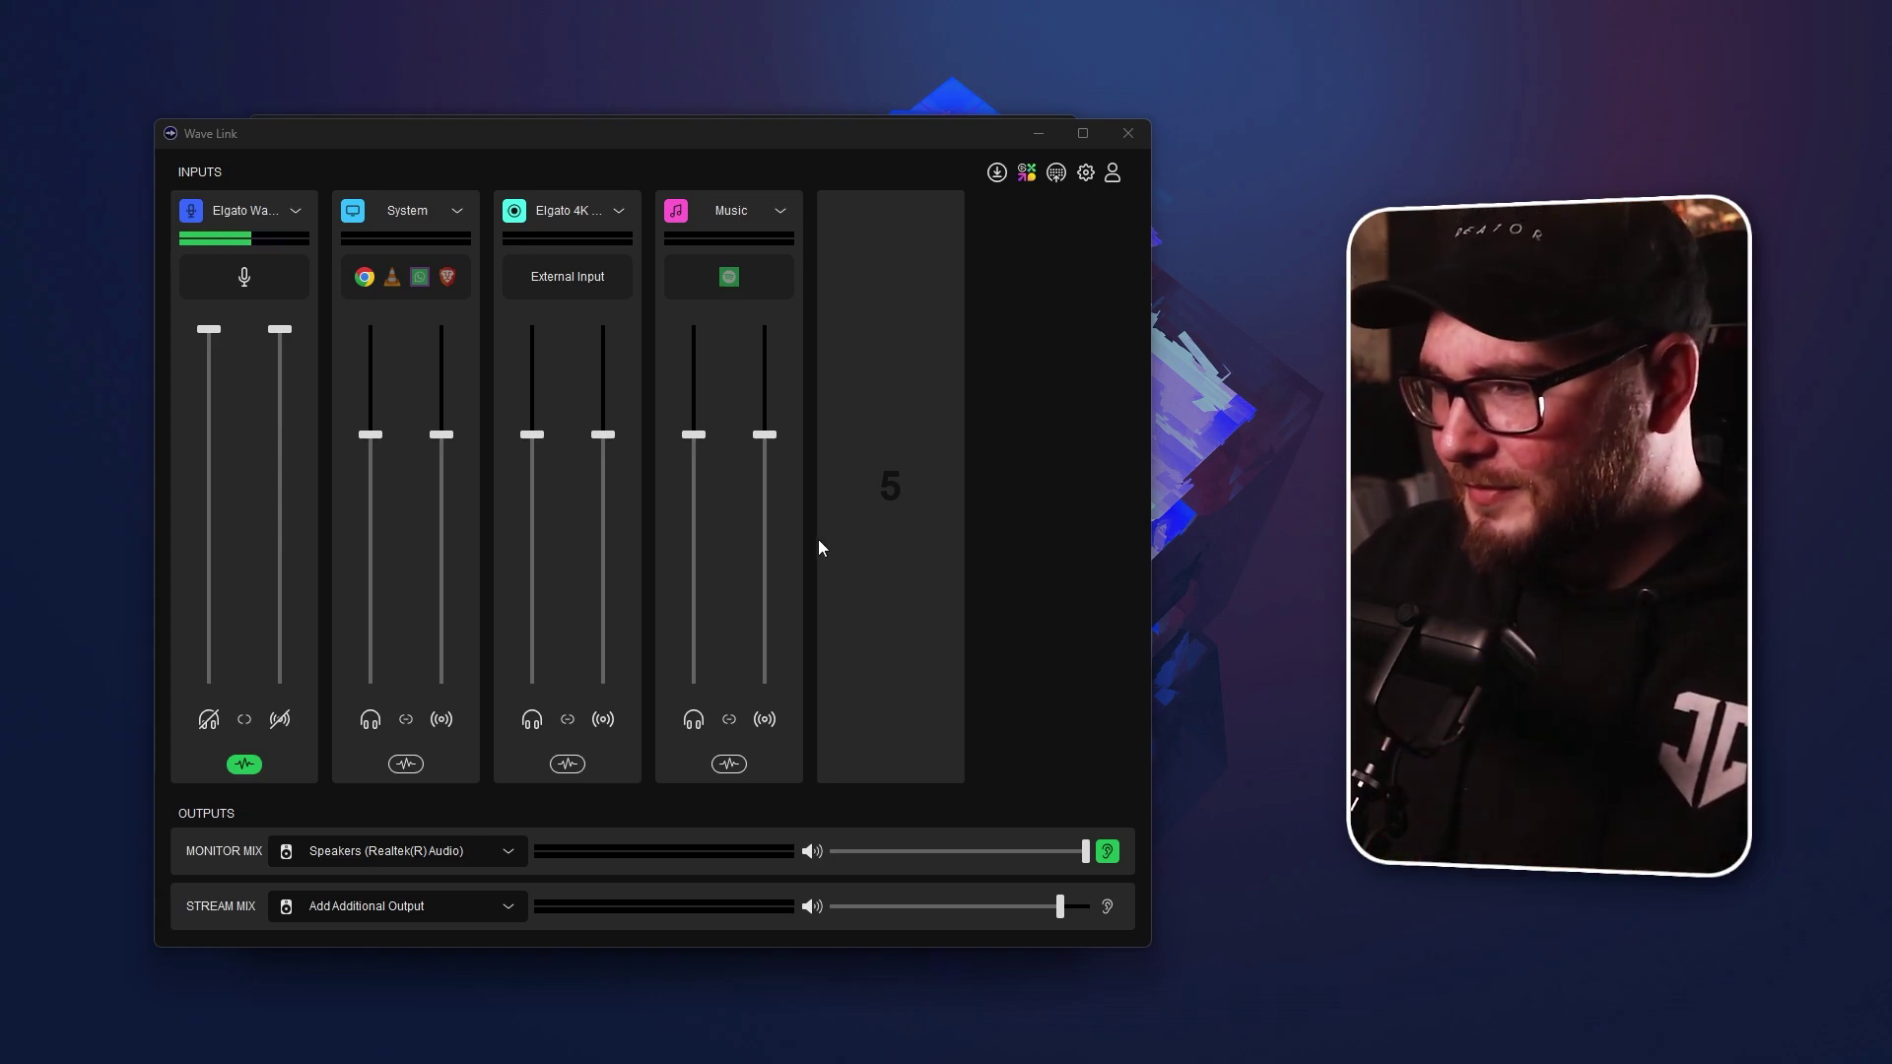
pyautogui.click(245, 765)
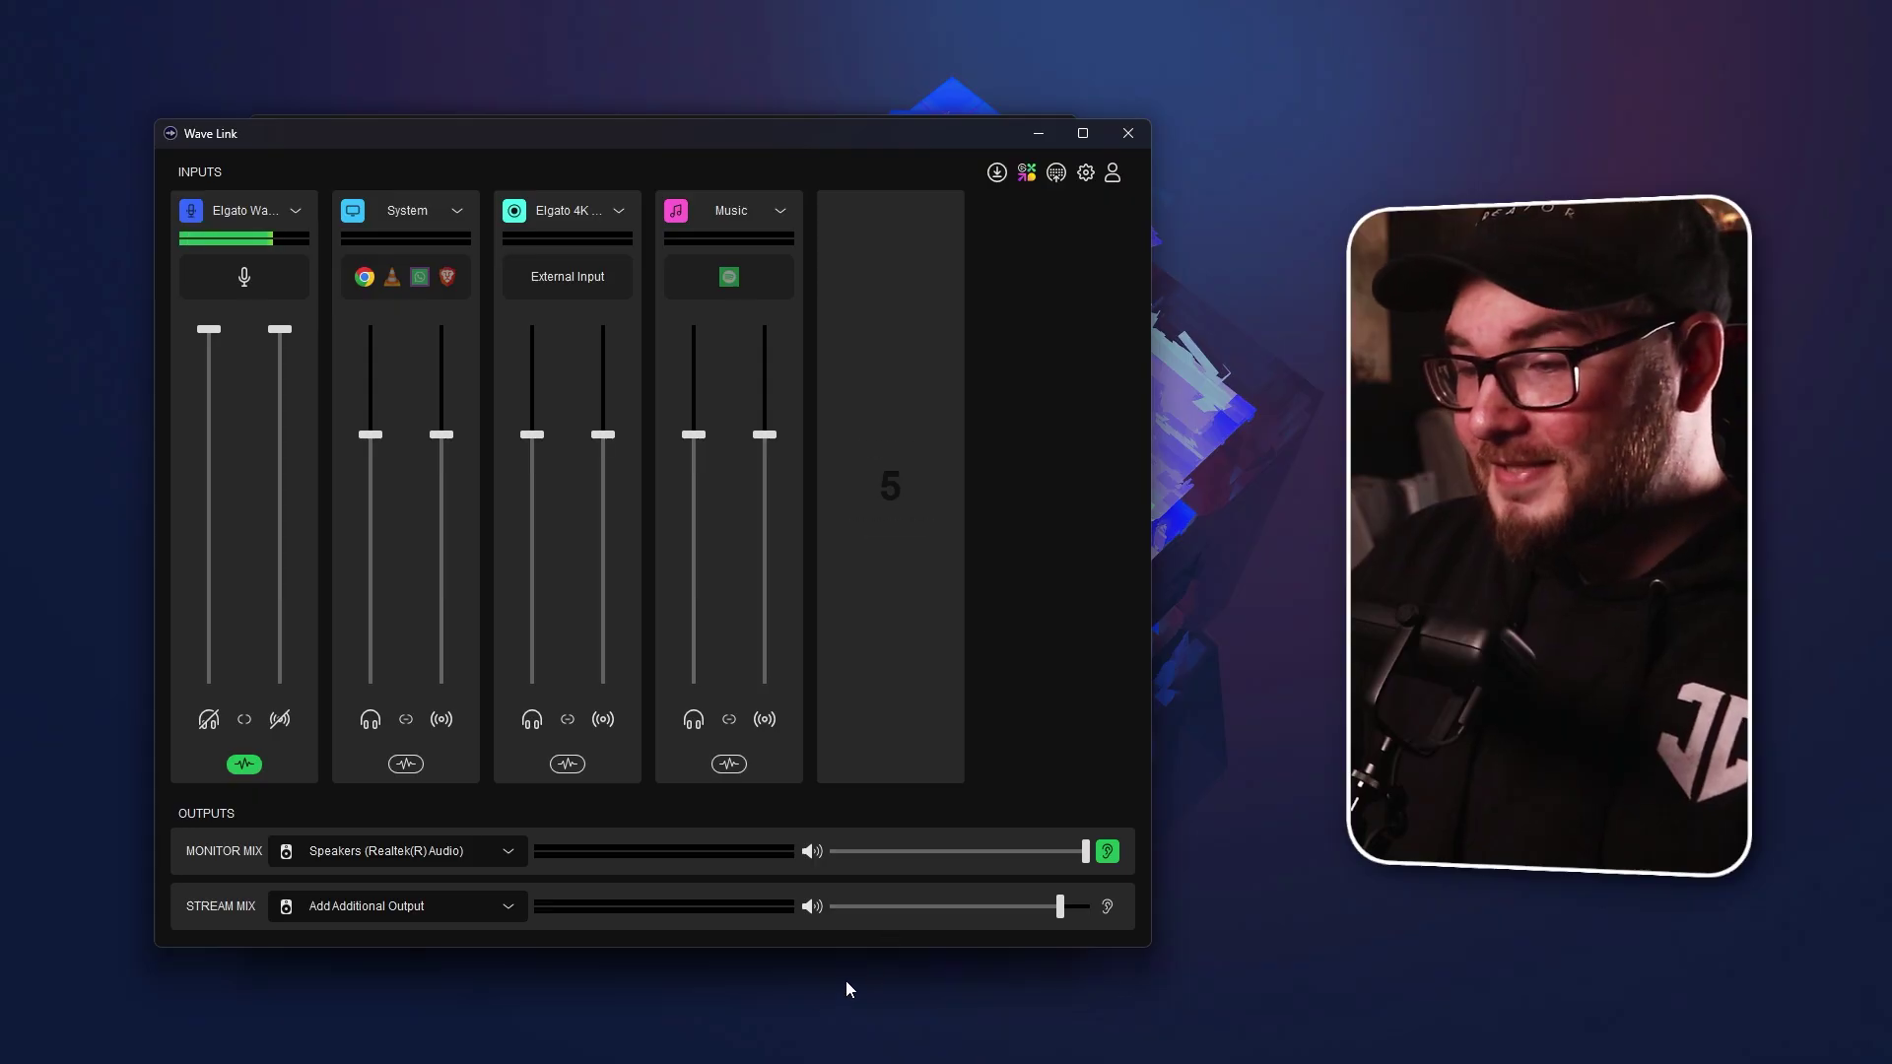
# In Stream Deck, remove a duplicate Wave Link effects key and check the VoiceFocus key's Toggle Effect settings.
pyautogui.moveTo(660, 1055)
pyautogui.click(773, 1042)
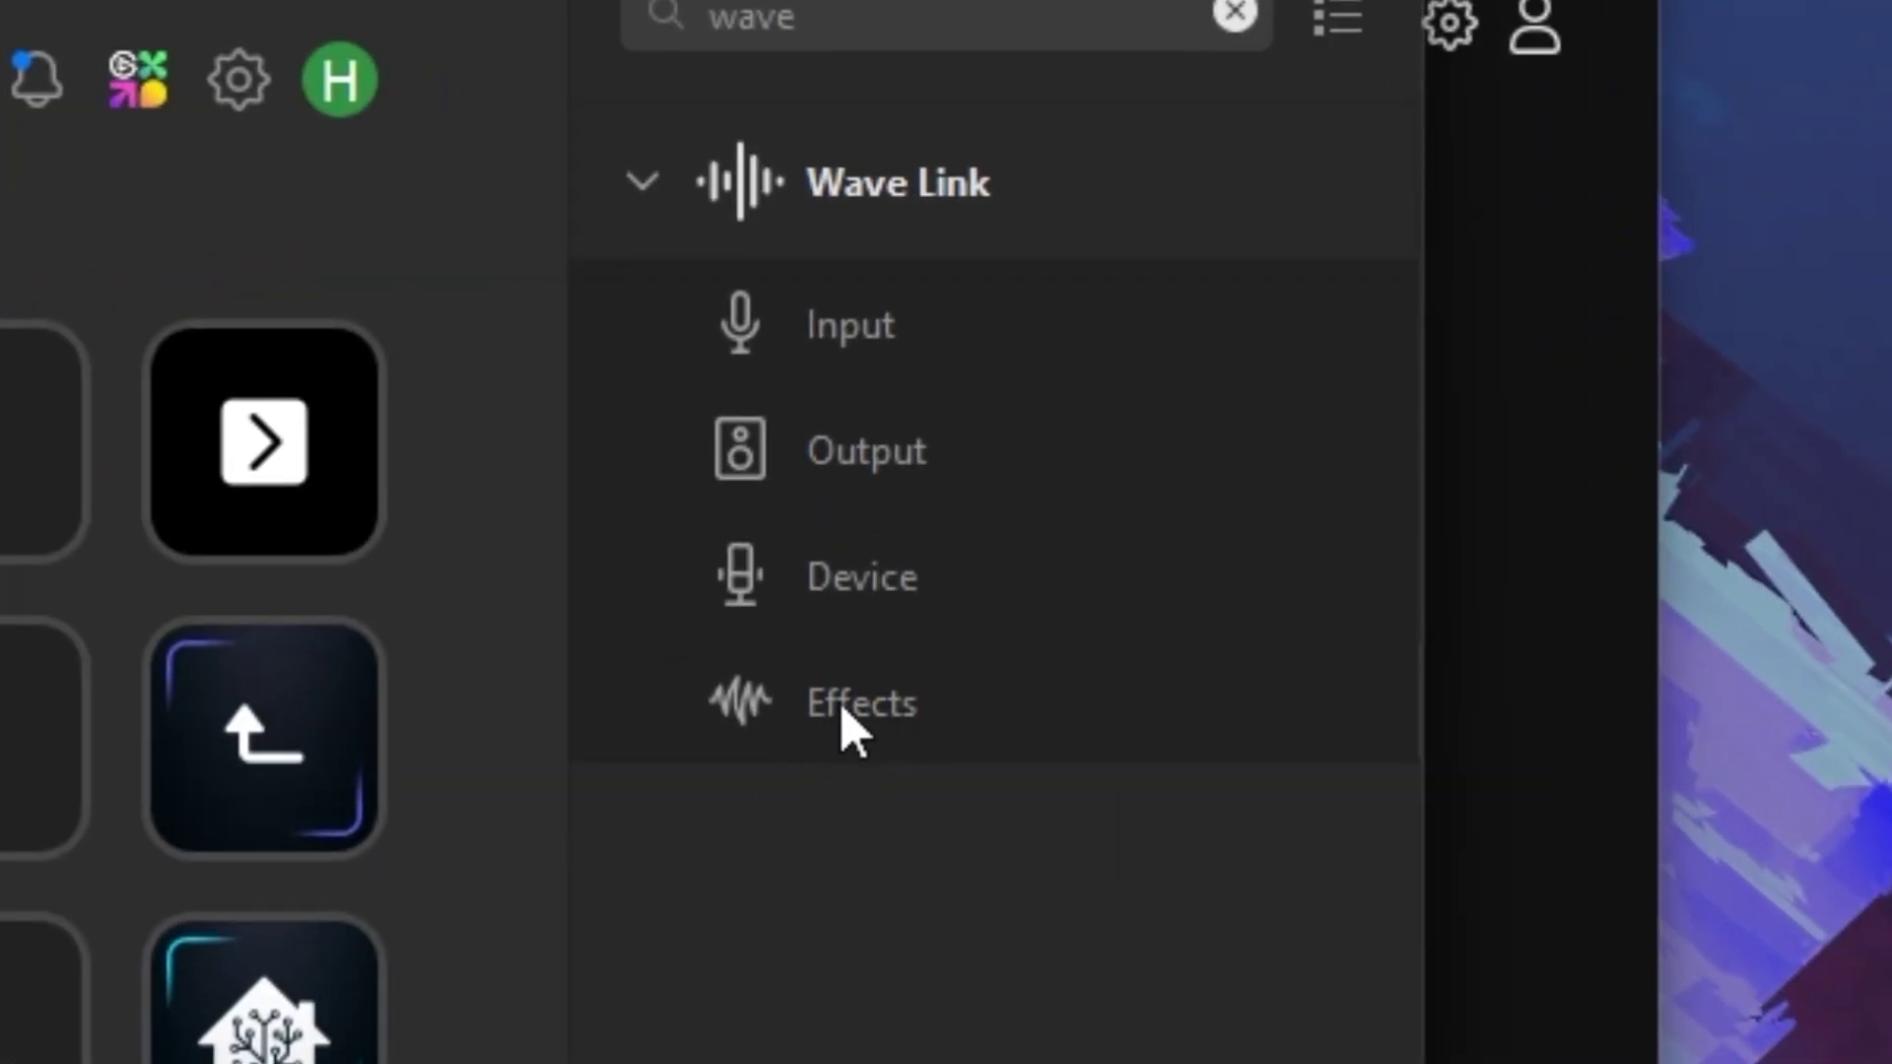
pyautogui.moveTo(860, 706); pyautogui.dragTo(380, 422)
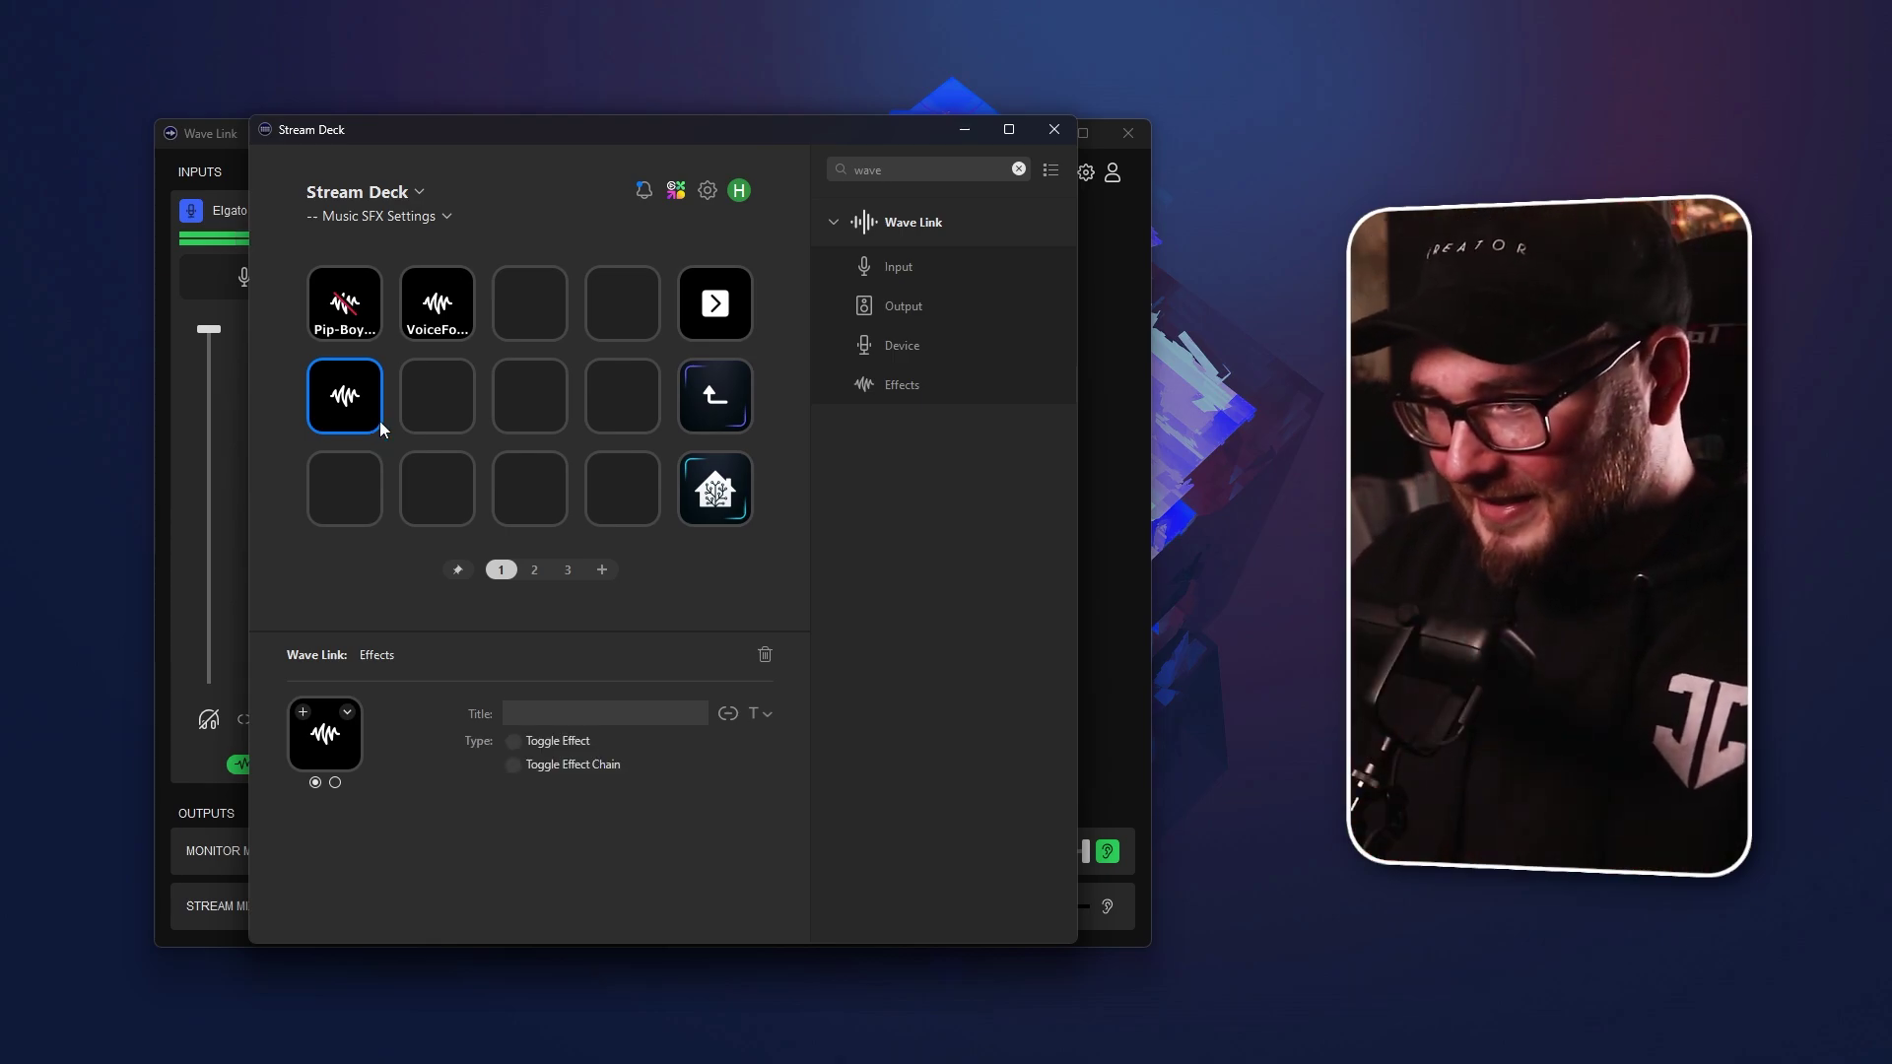
pyautogui.press('Delete')
pyautogui.click(447, 321)
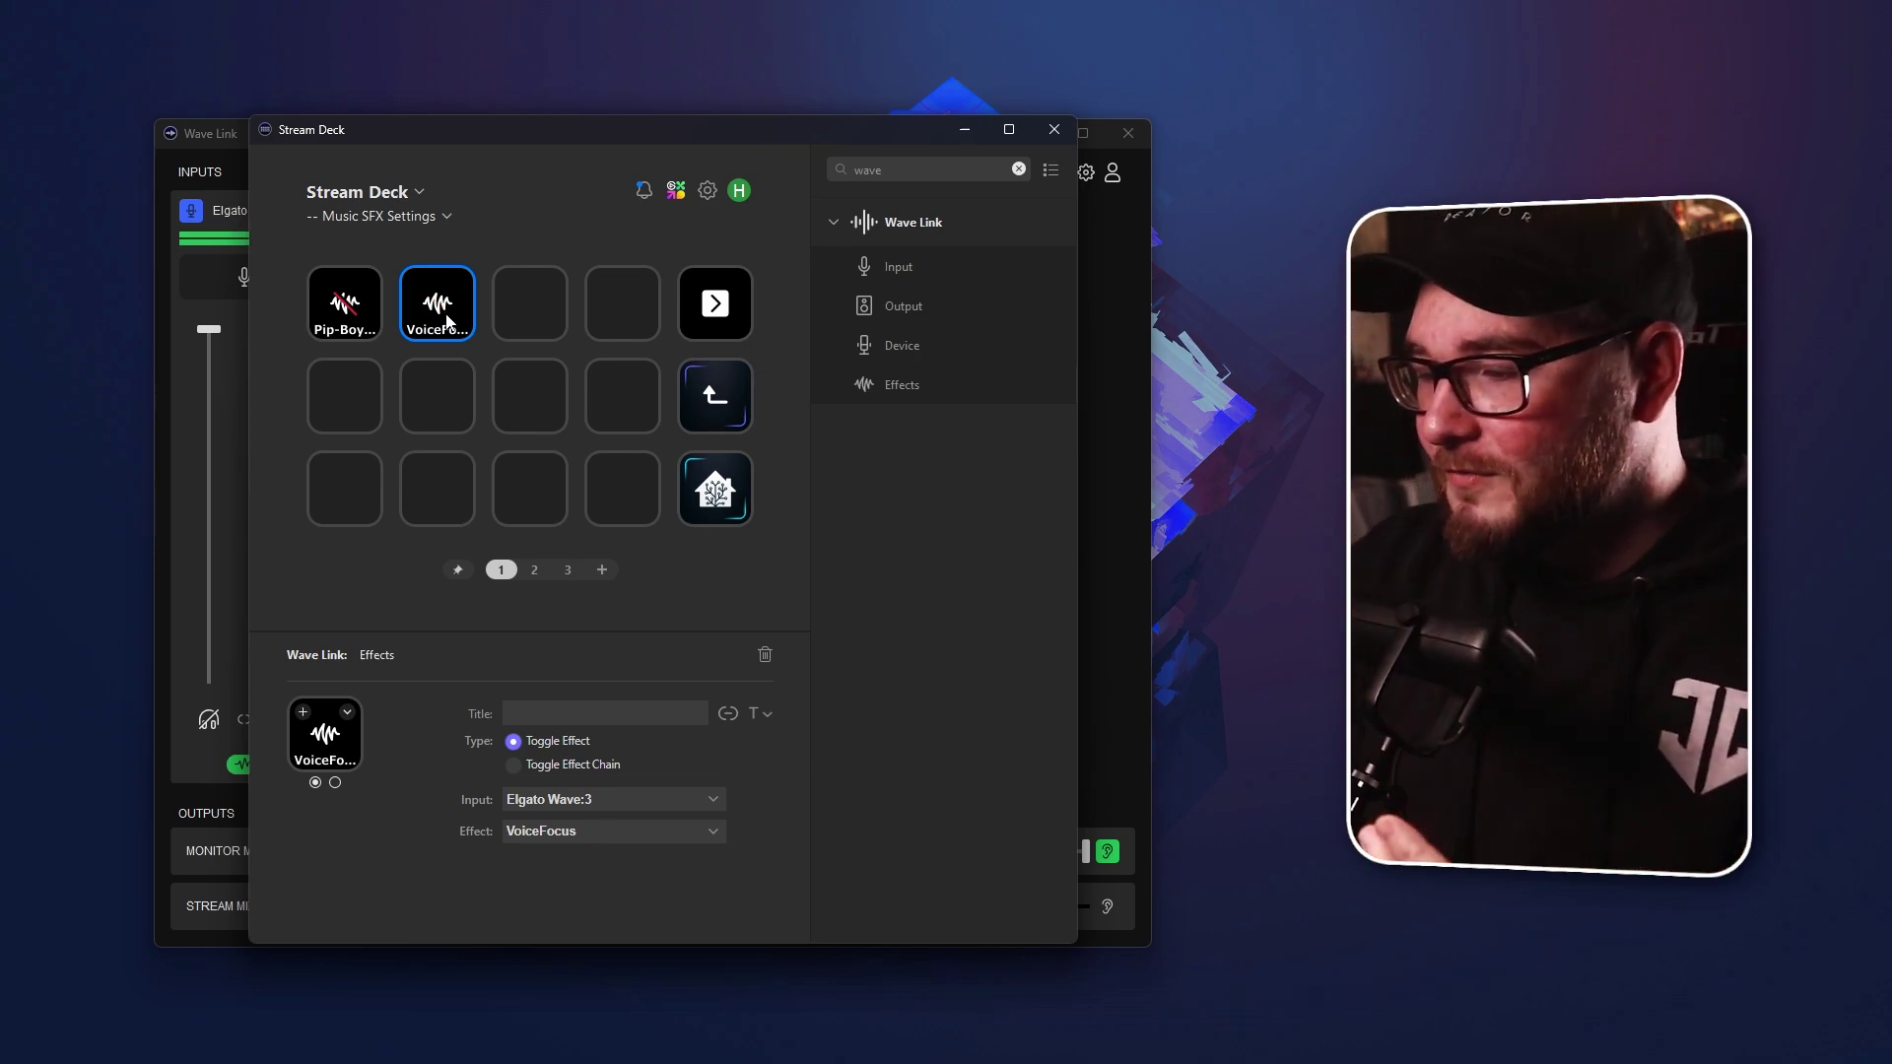
# Recheck Wave Link's mic effects panel, then inspect the Pip-Boy key's effect settings in Stream Deck.
pyautogui.click(232, 152)
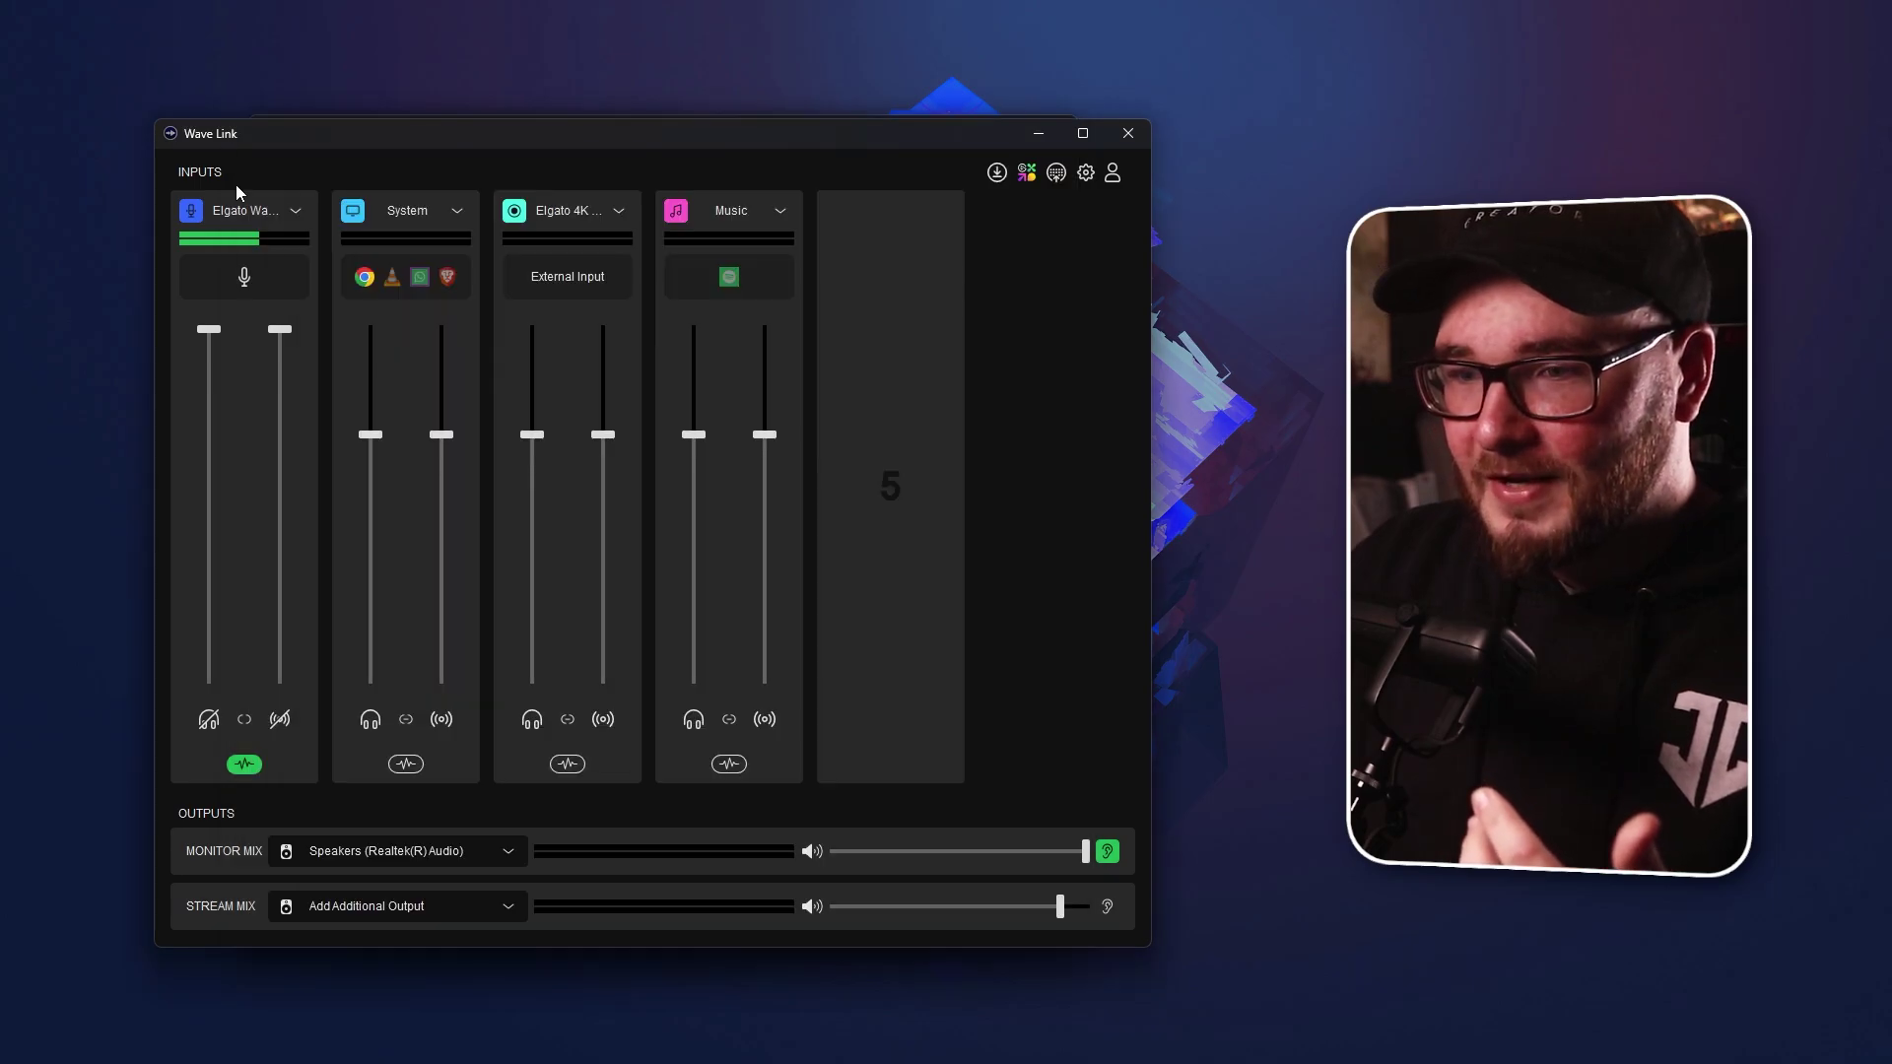
pyautogui.click(239, 763)
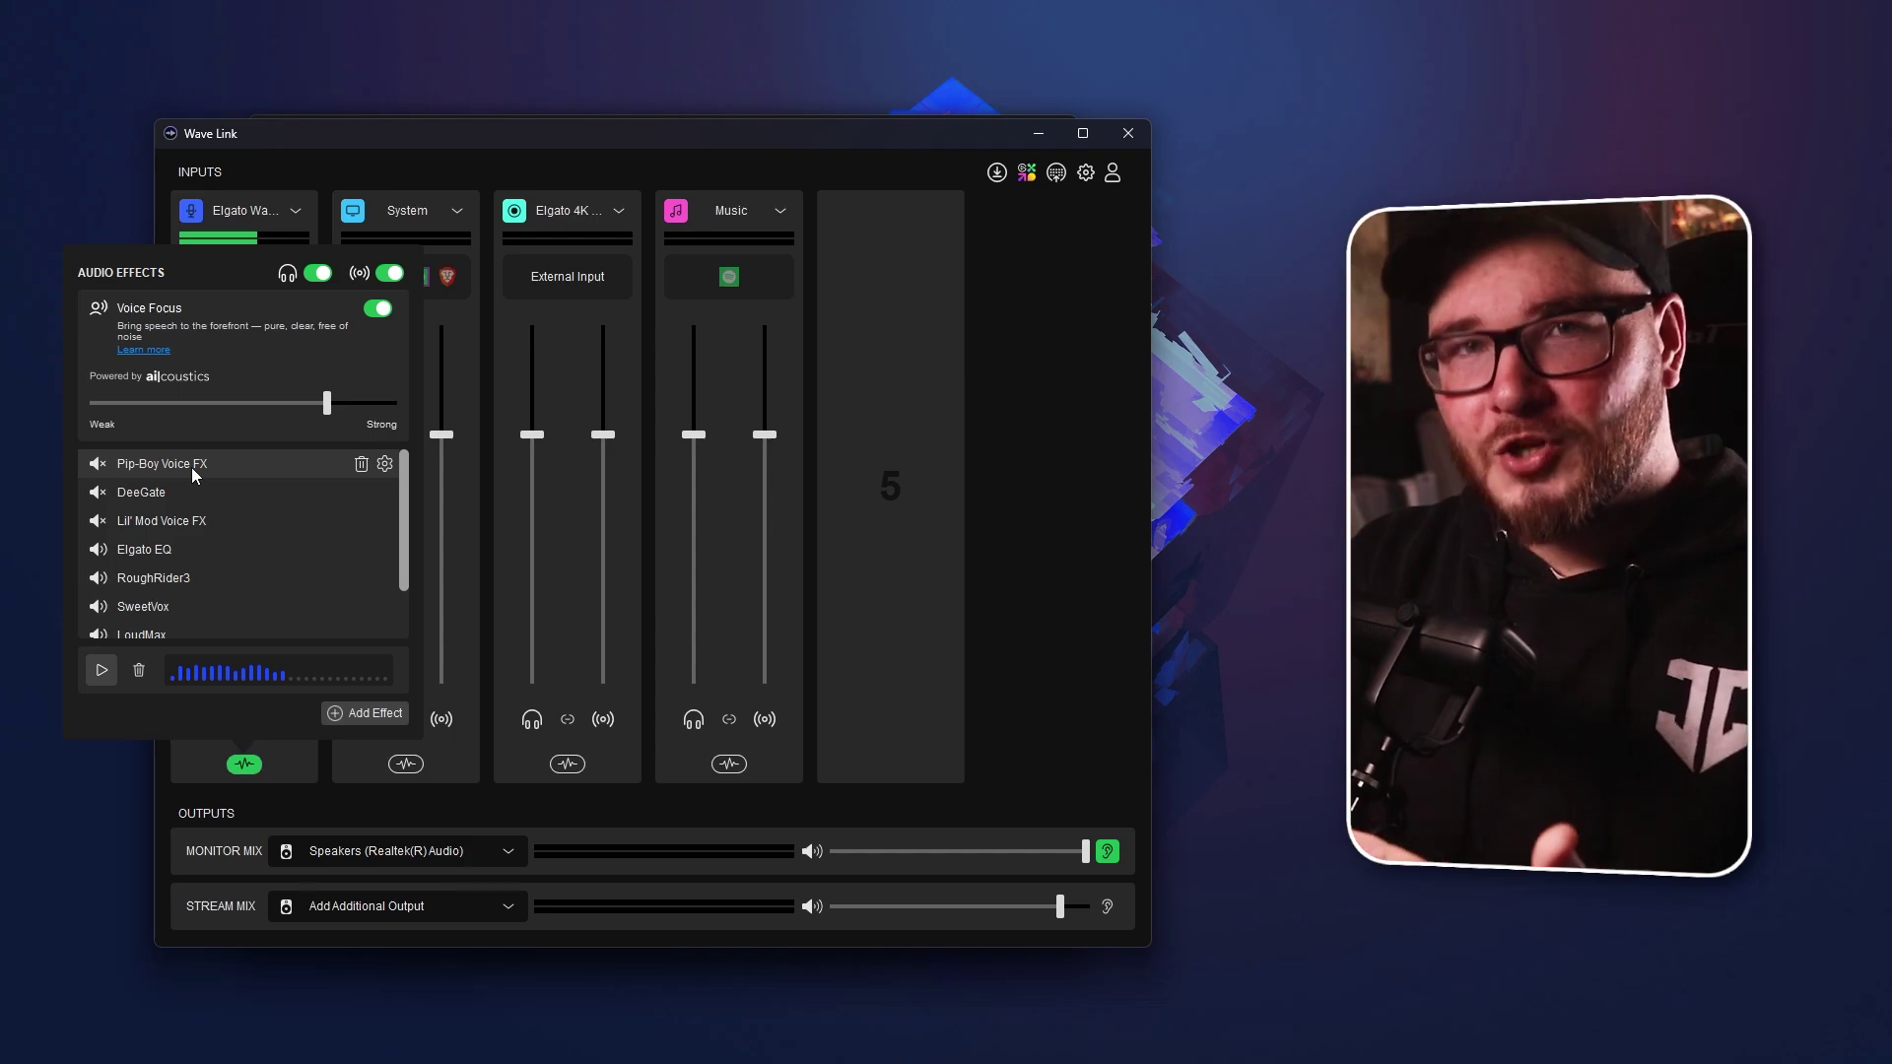
pyautogui.click(1072, 539)
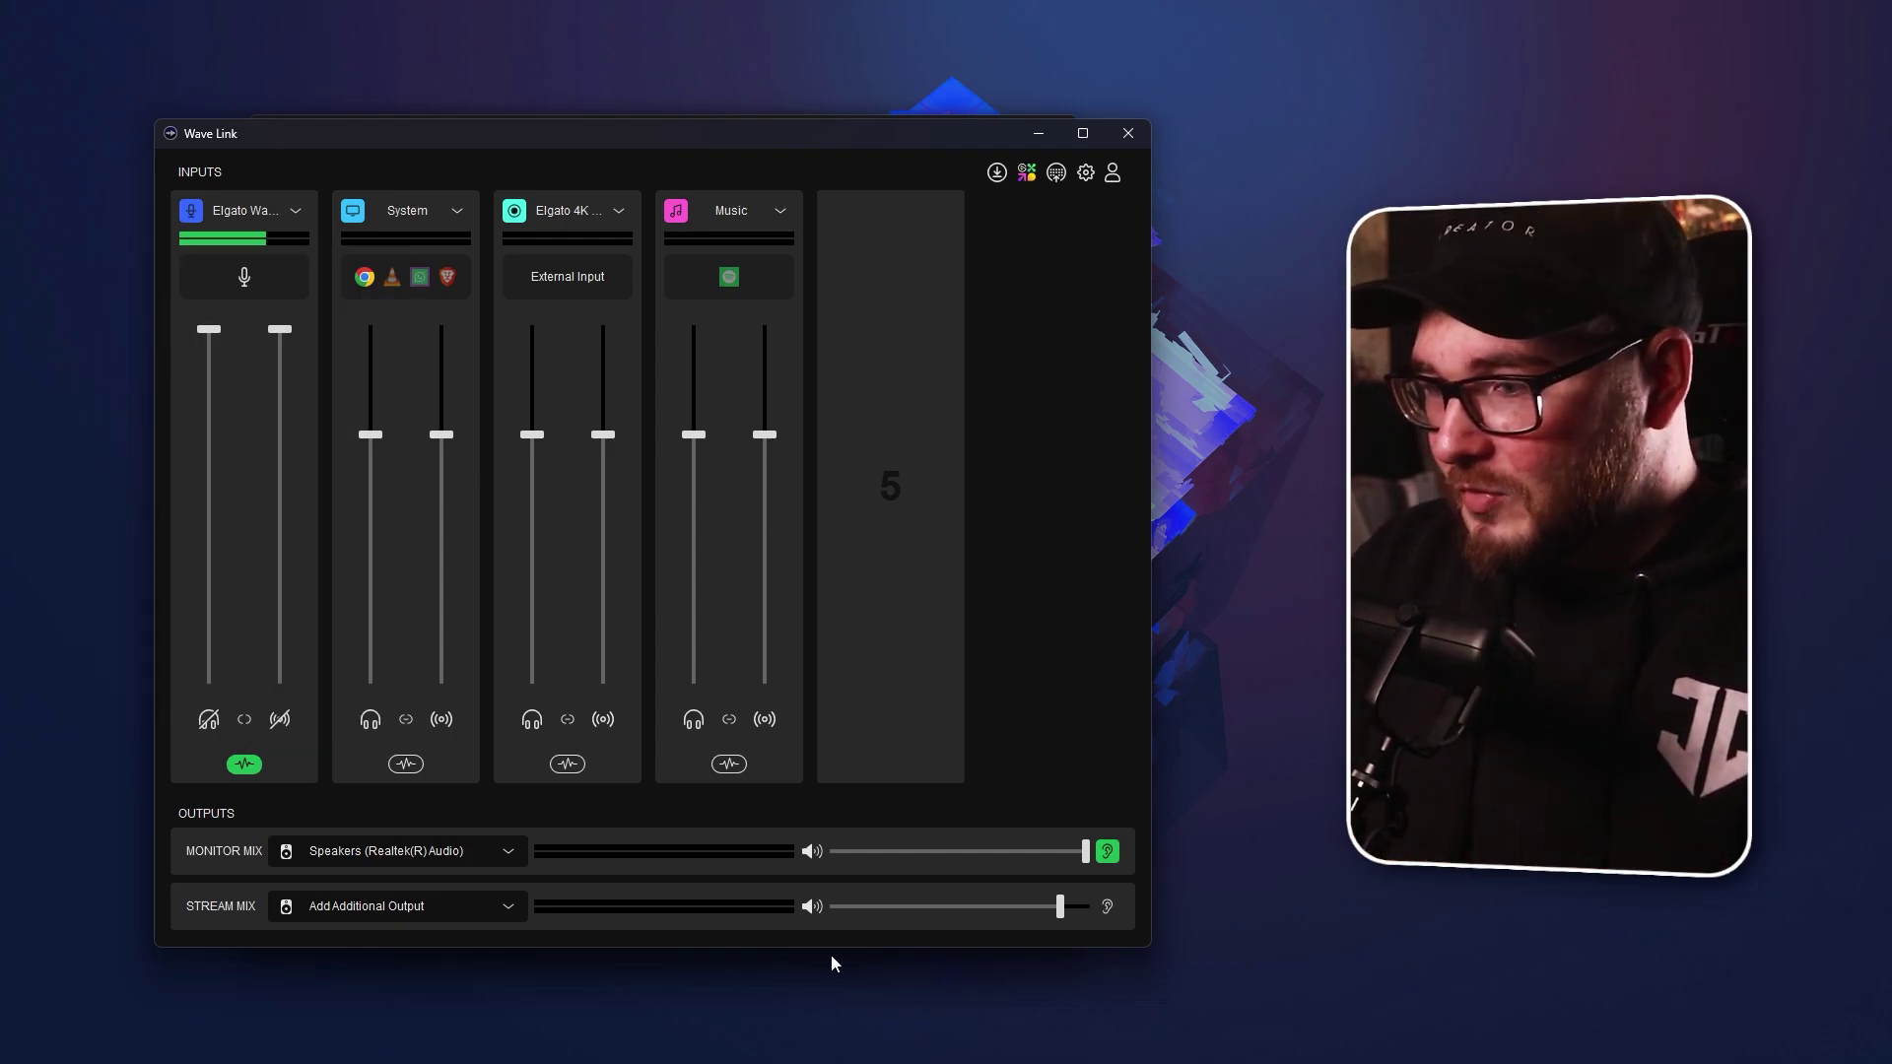
pyautogui.click(776, 1050)
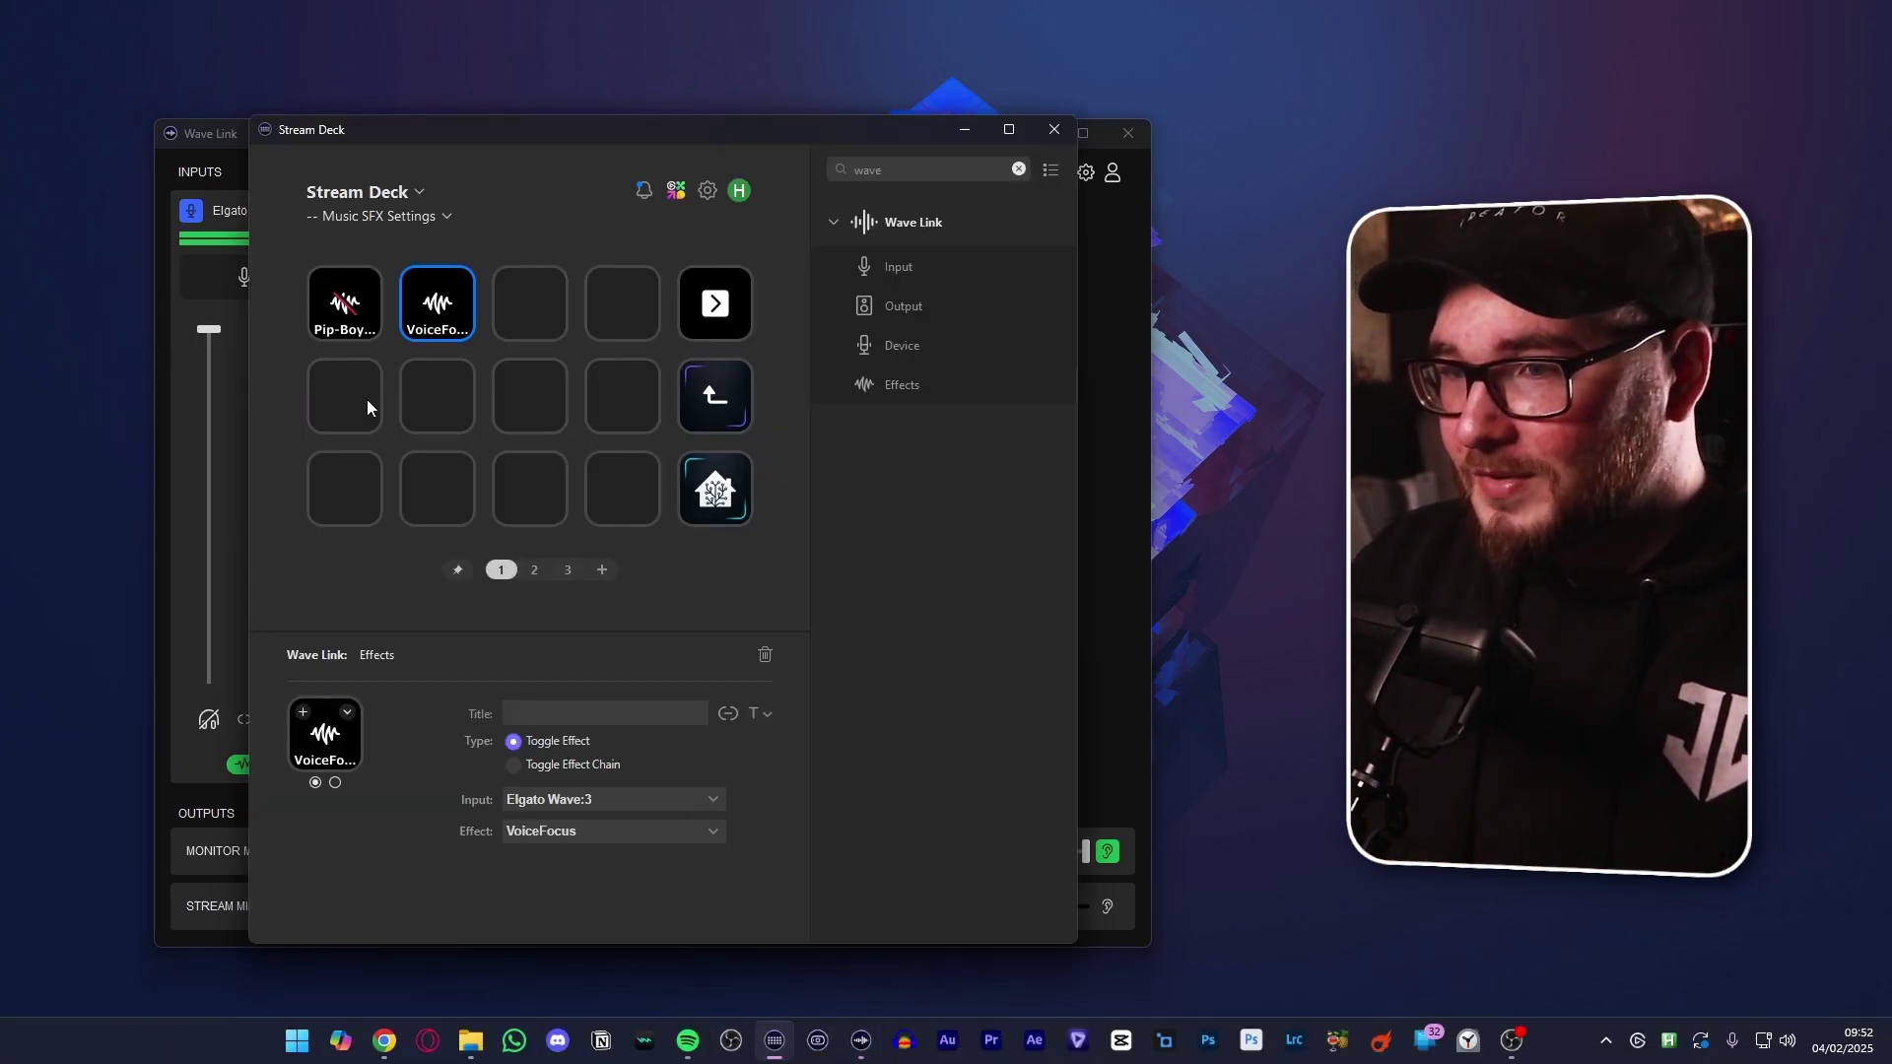
pyautogui.click(335, 327)
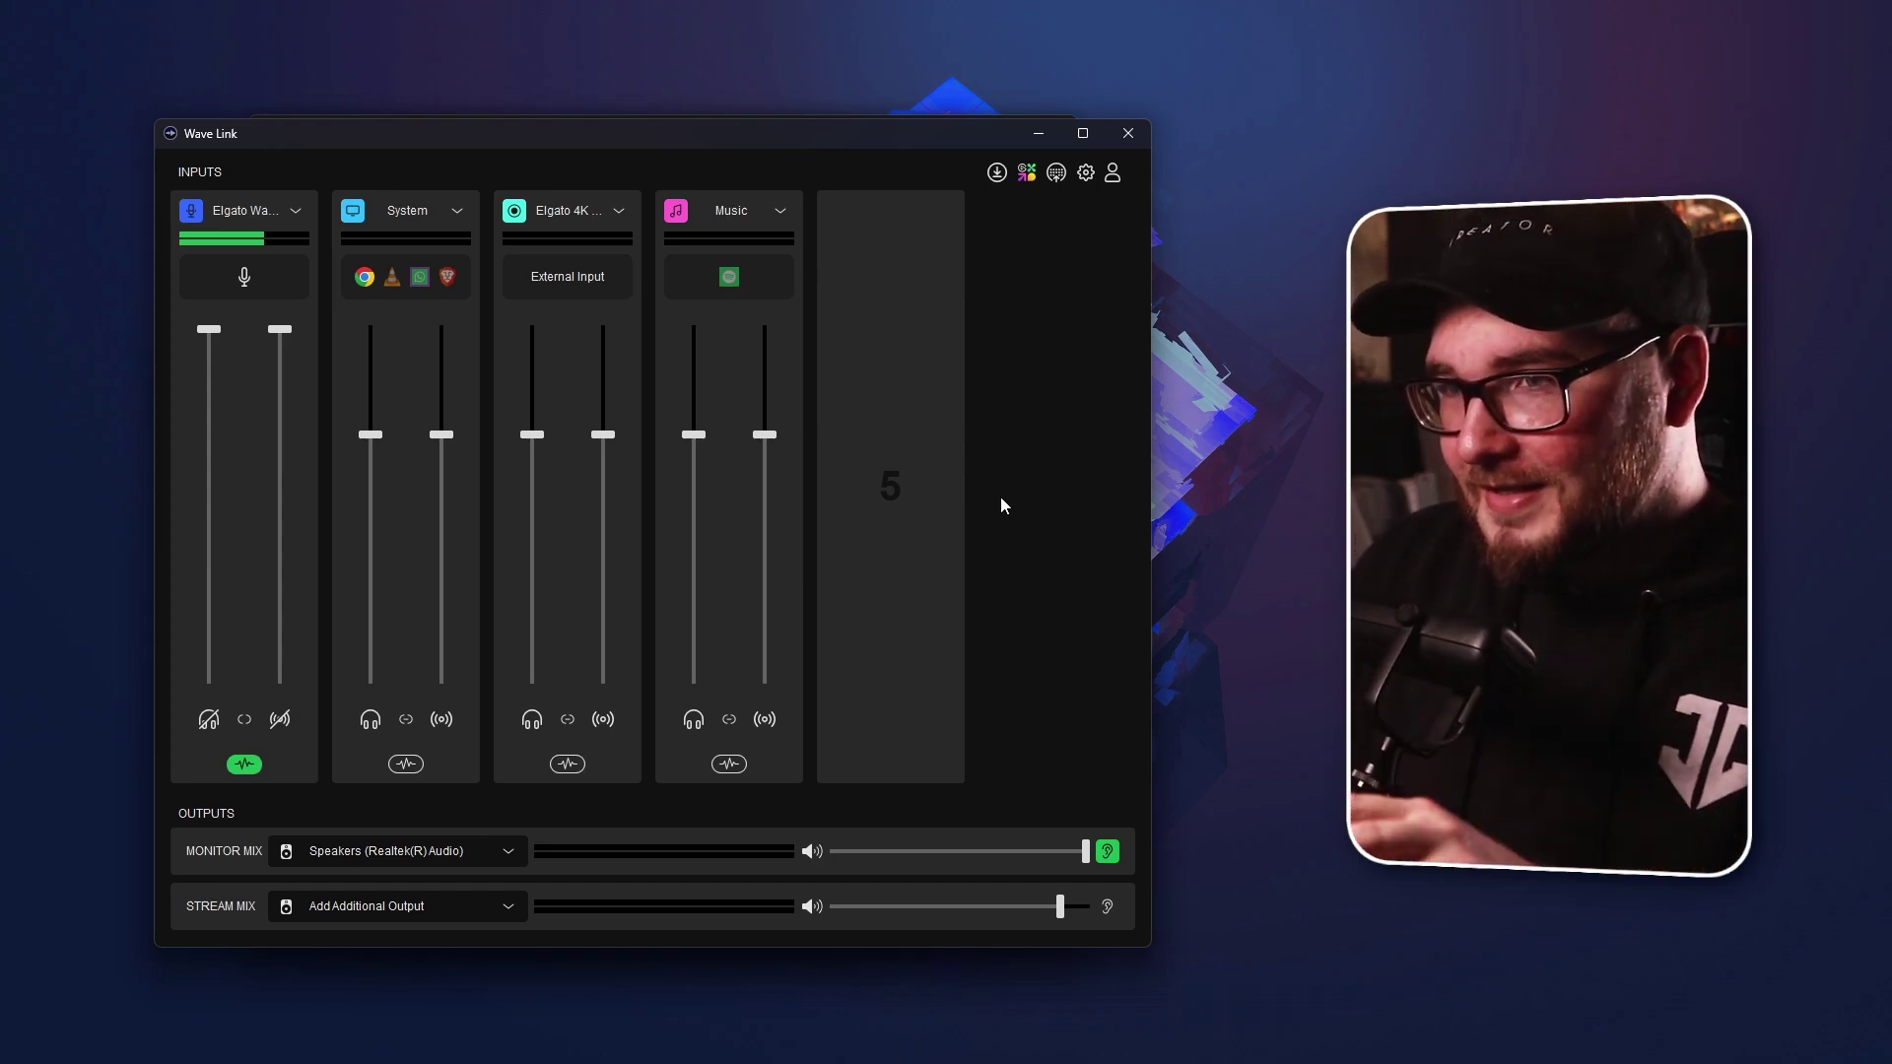
# Use the mic's Add Effect menu to open Get More Audio Effects on Elgato Marketplace.
pyautogui.click(258, 763)
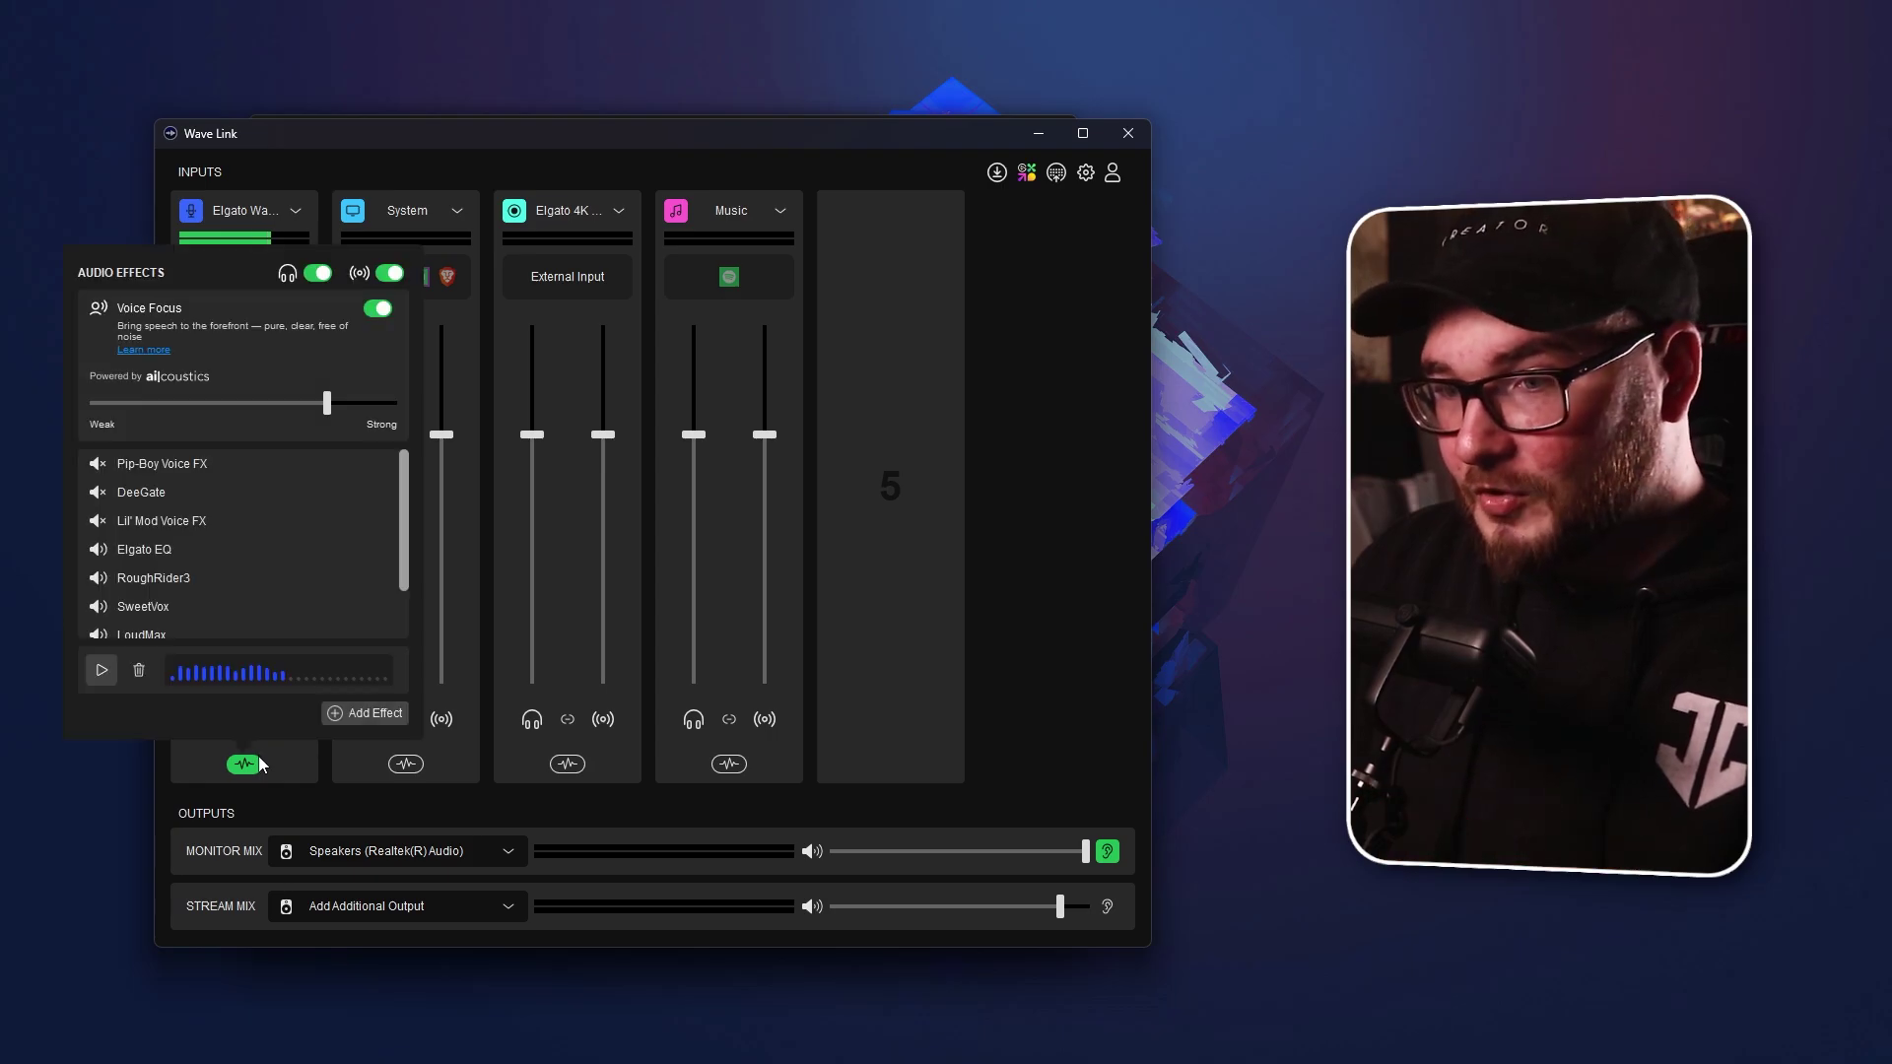
pyautogui.click(375, 711)
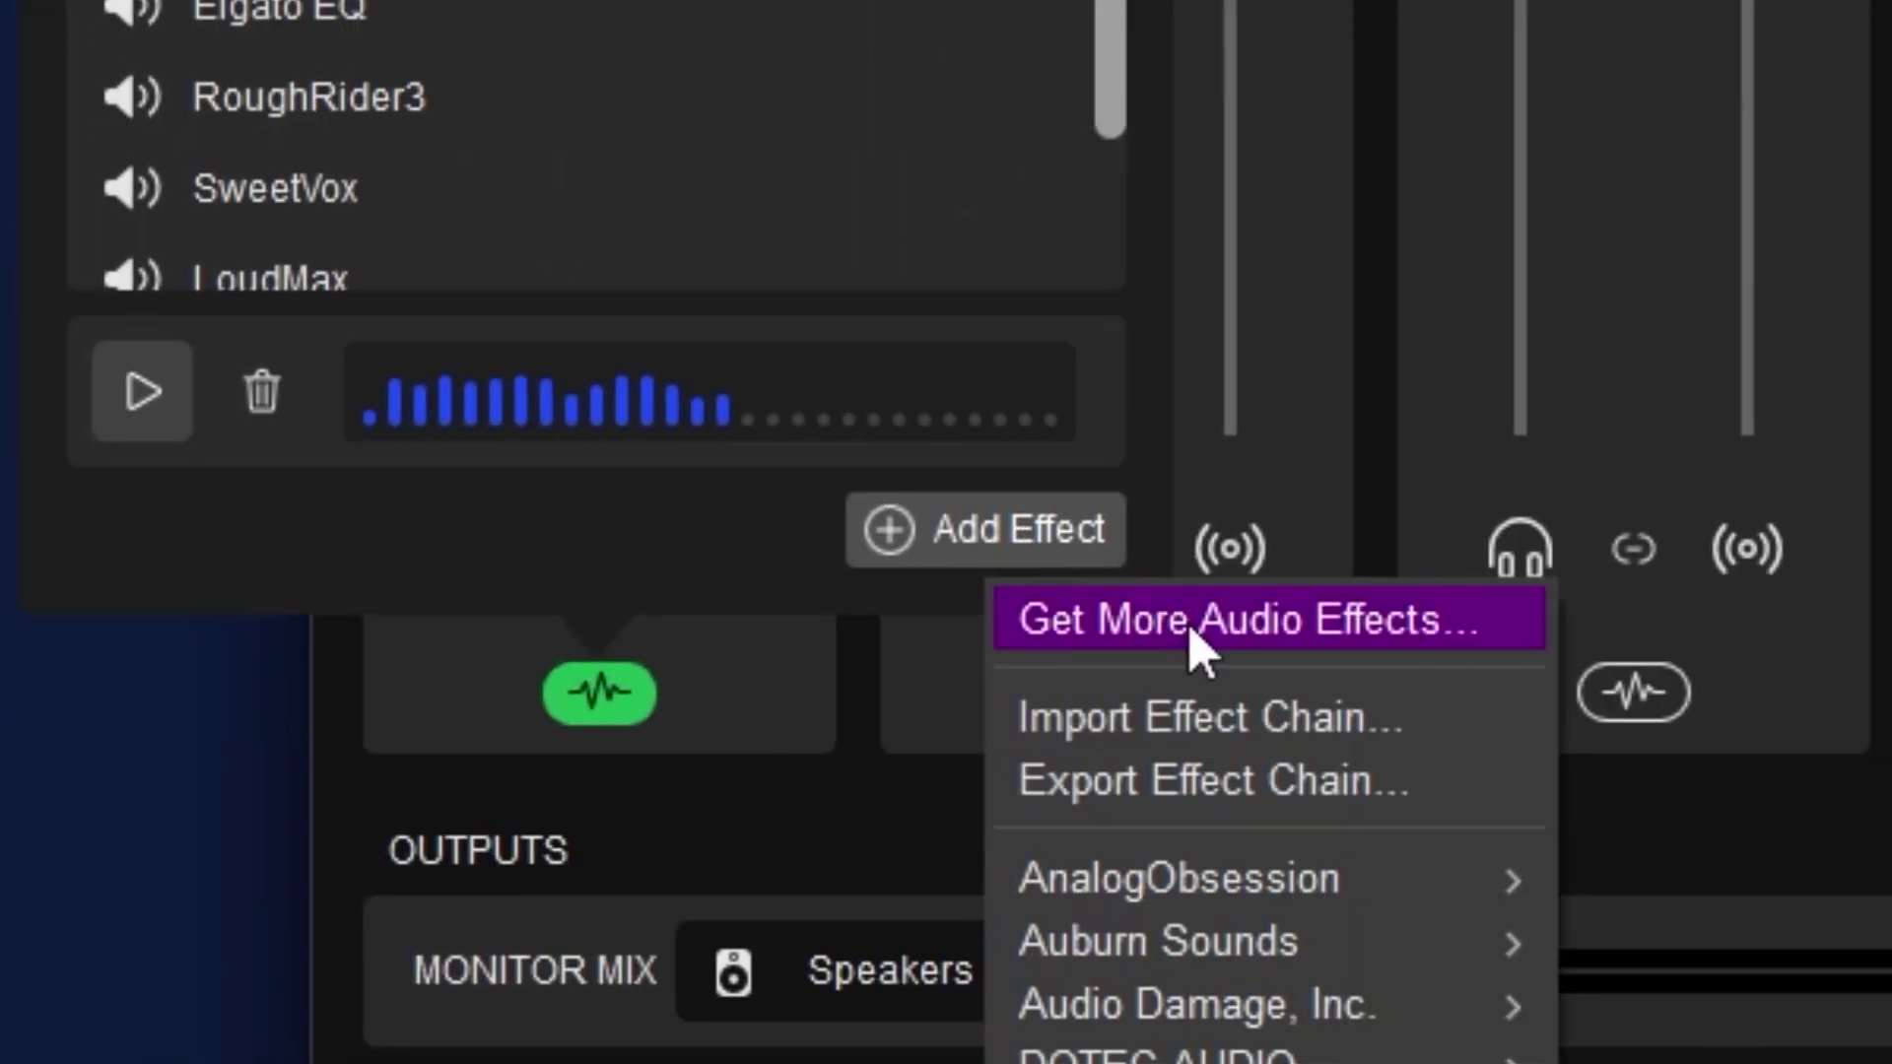
pyautogui.click(1192, 639)
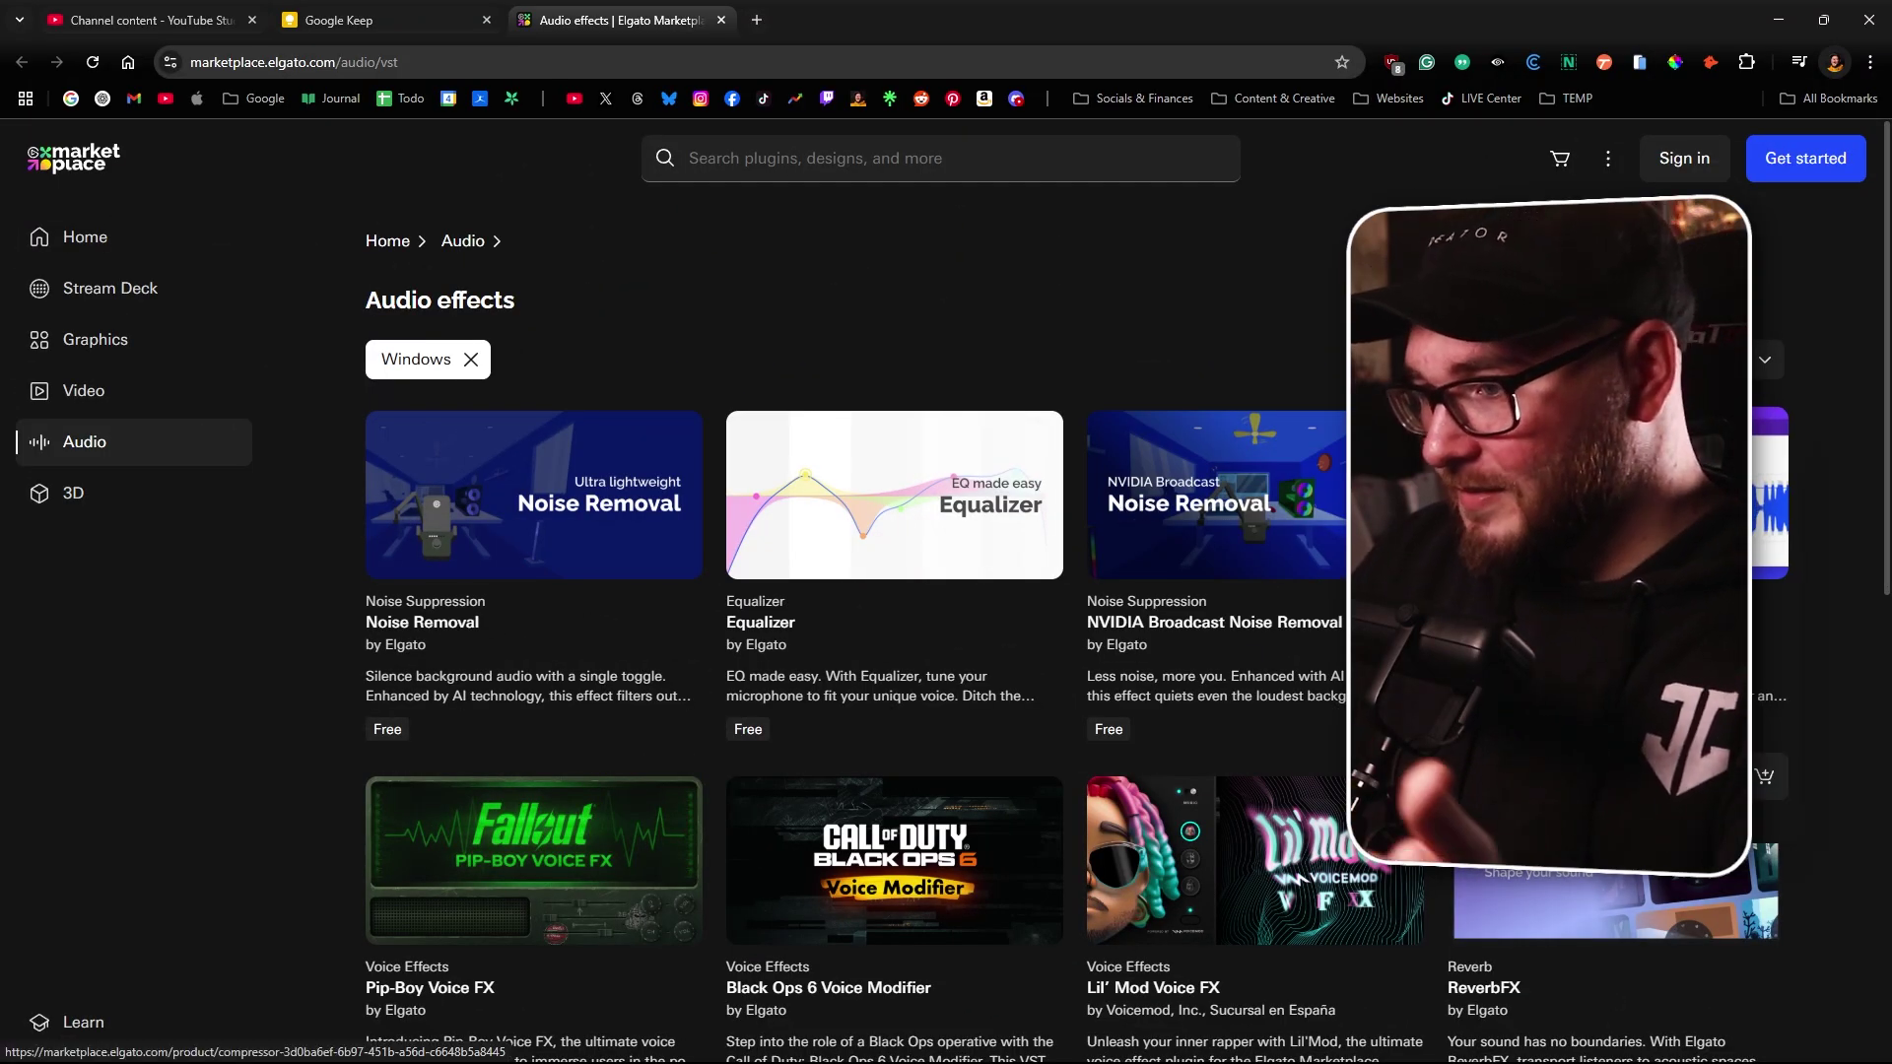
pyautogui.scroll(-3, 1267, 540)
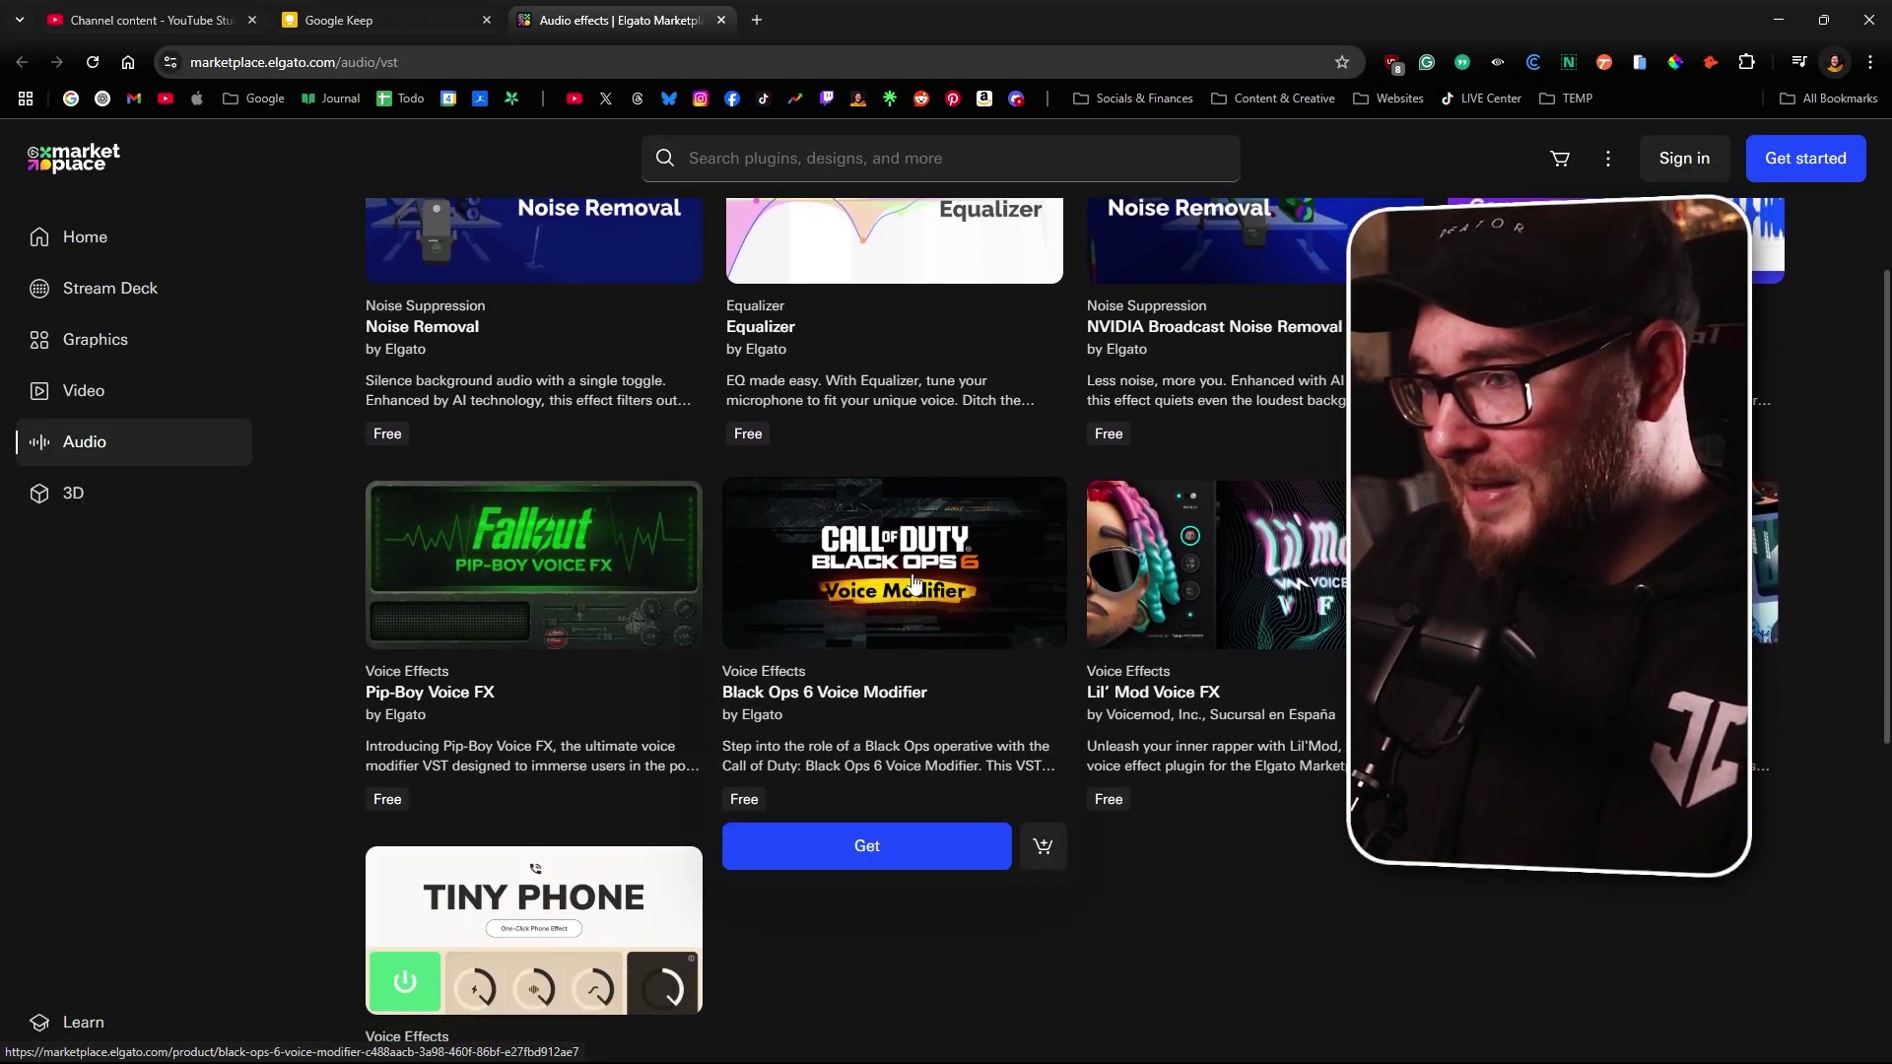
pyautogui.scroll(3, 1084, 443)
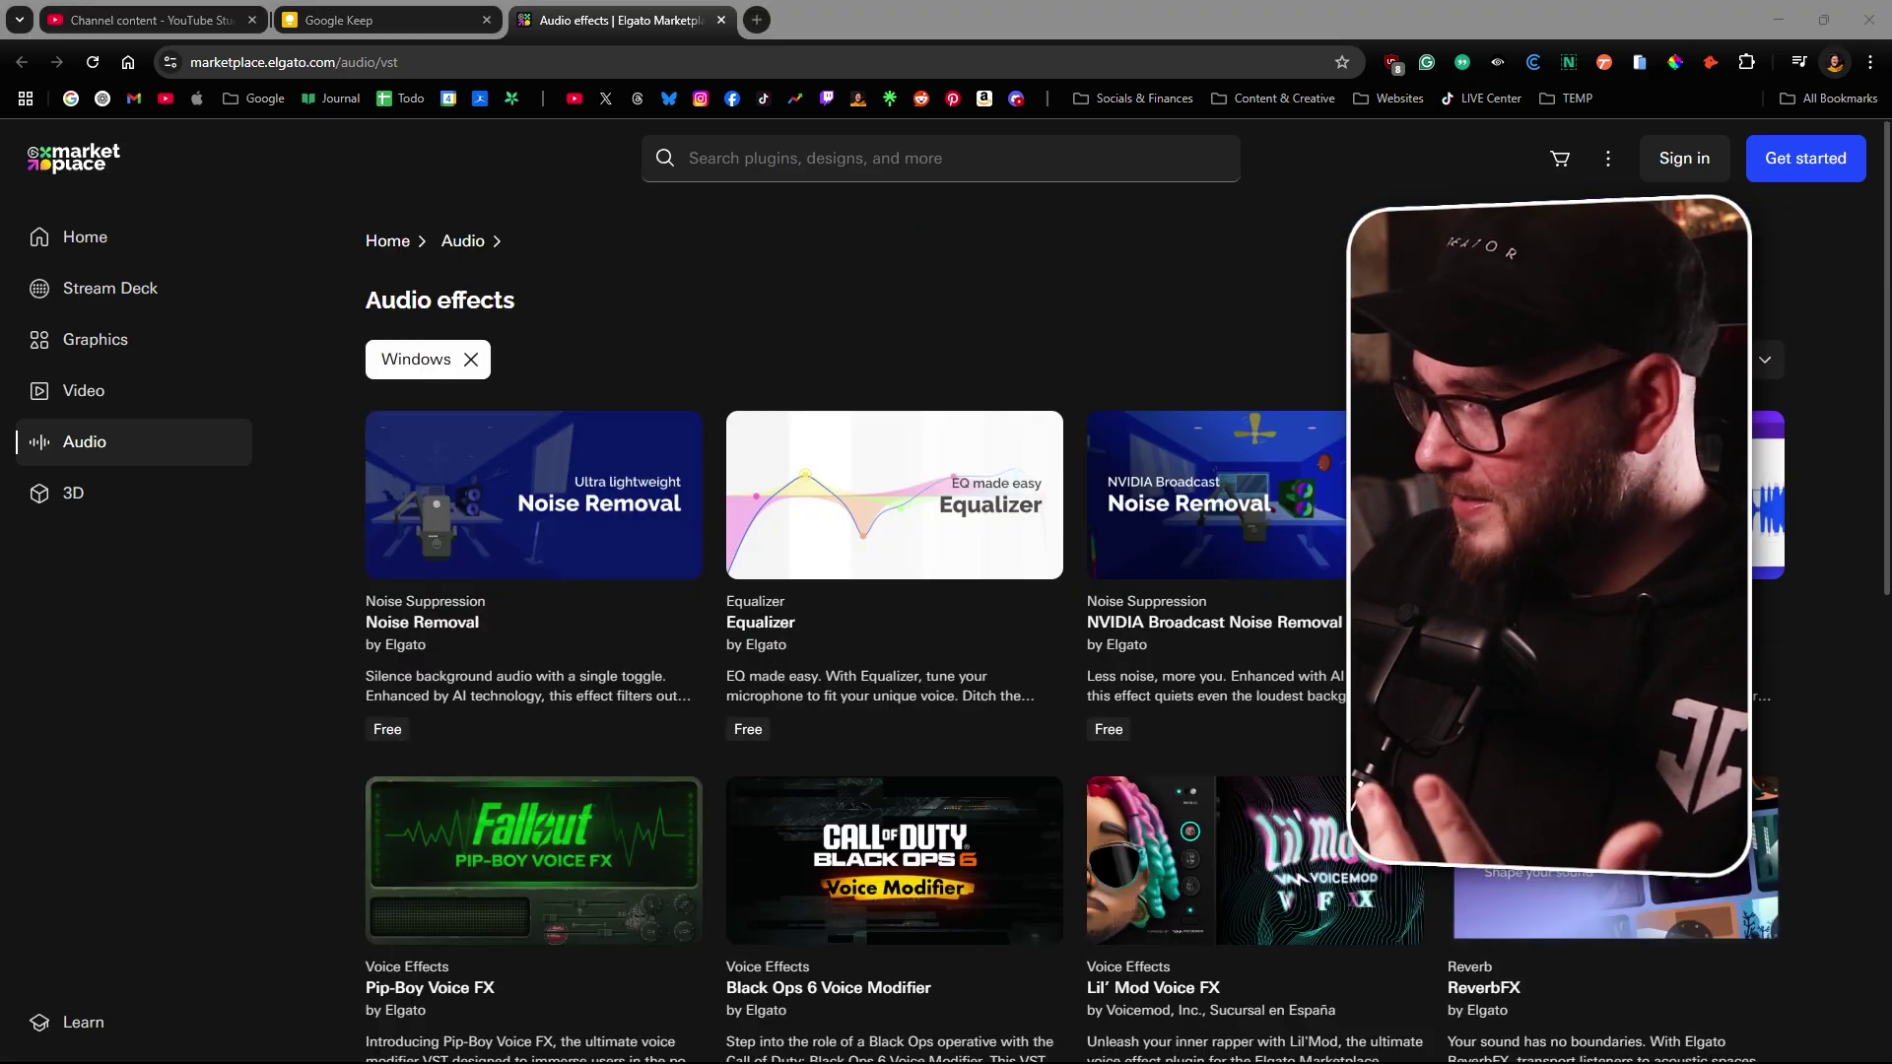